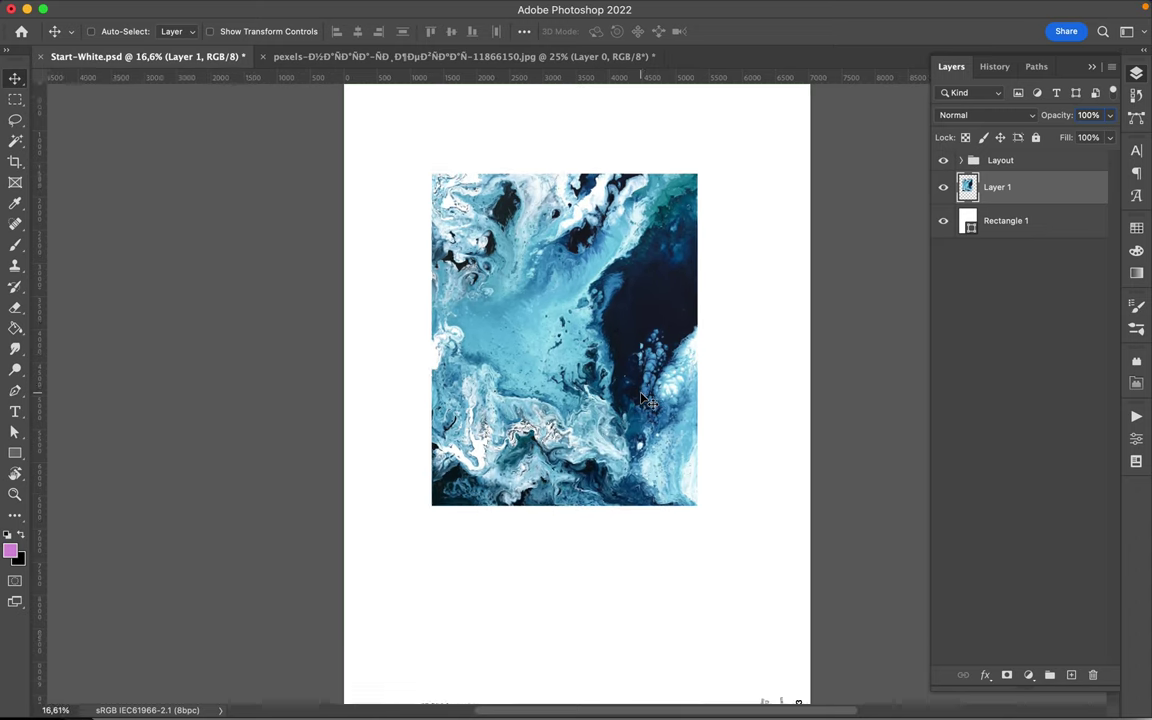
- Trace a rough freehand Lasso outline just inside the blue fluid-art image
left_click_drag(635, 350, 651, 390)
key("l")
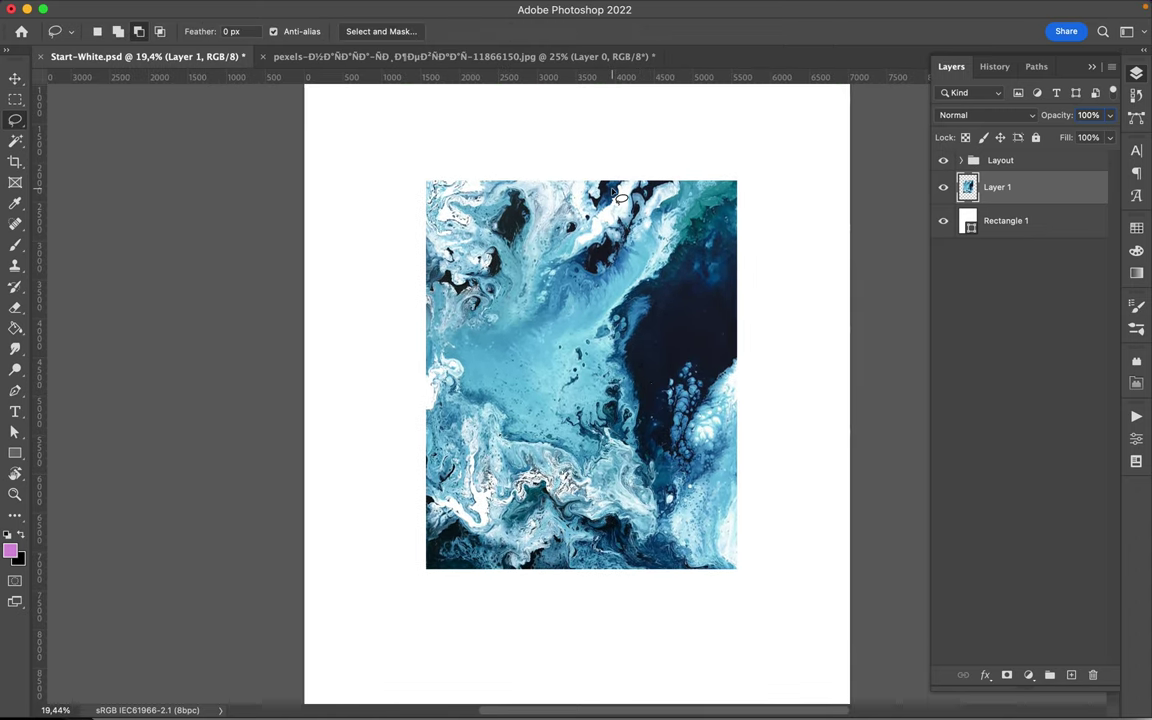
left_click_drag(512, 186, 437, 186)
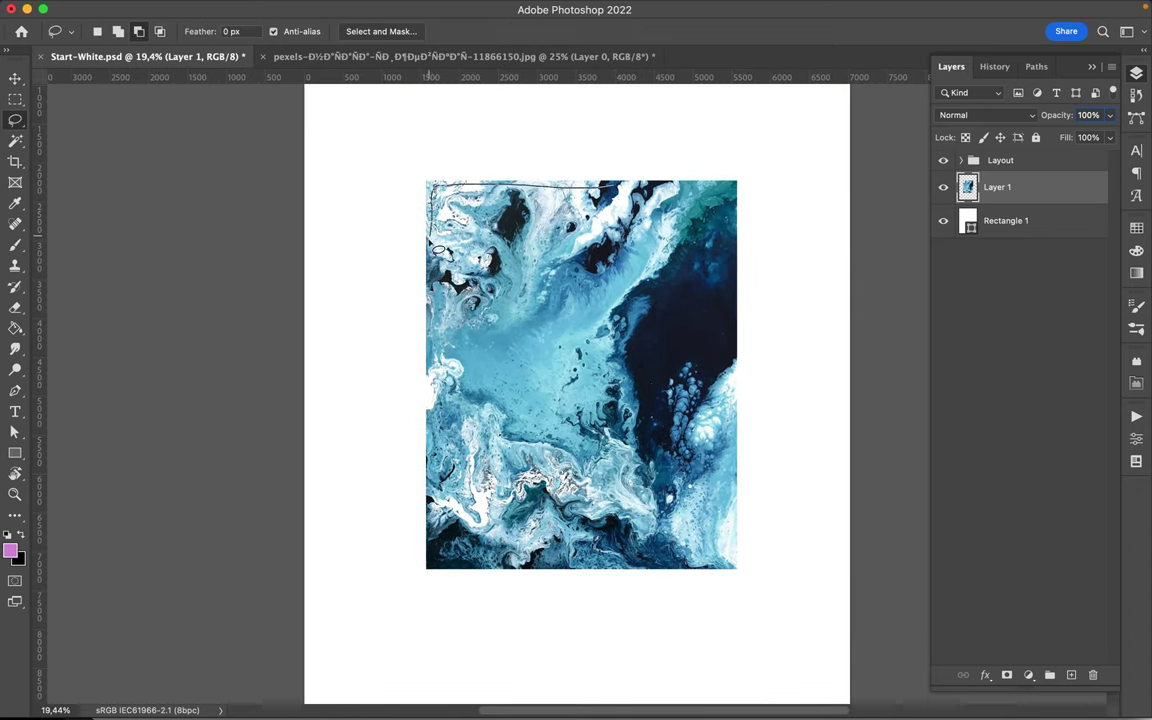
mouse_move(441, 497)
left_mouse_down()
mouse_move(443, 561)
mouse_move(574, 566)
left_mouse_up()
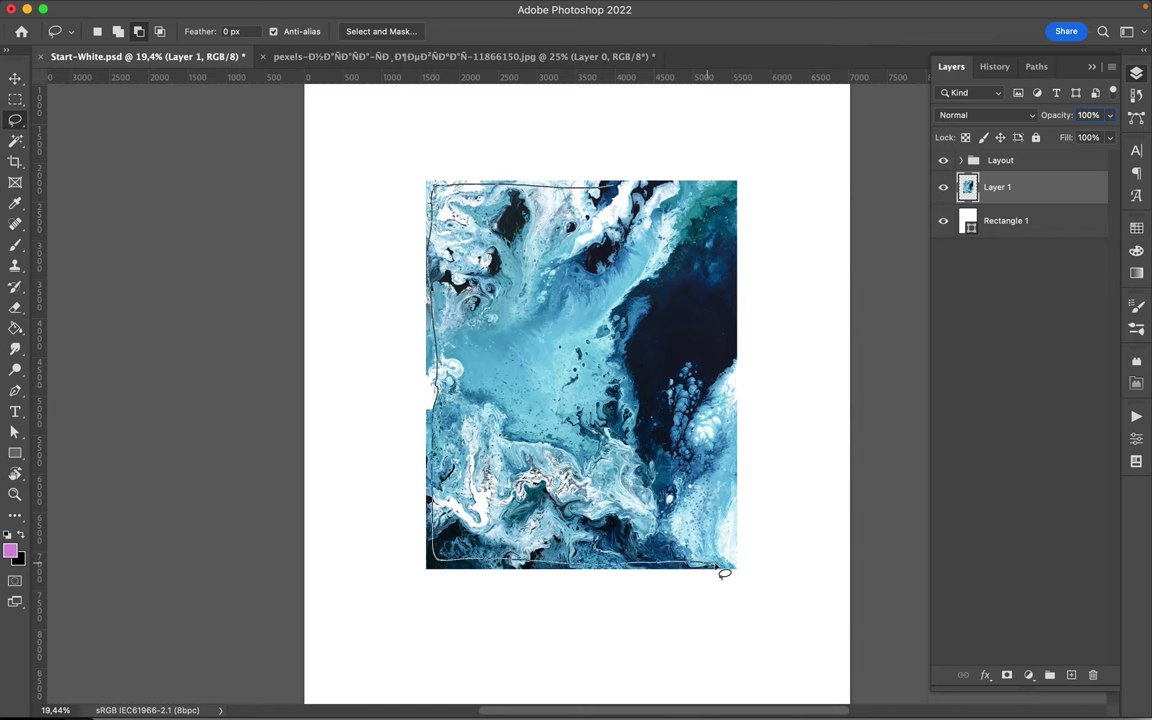
left_click_drag(735, 533, 738, 328)
left_click_drag(737, 252, 736, 193)
left_click_drag(622, 191, 434, 186)
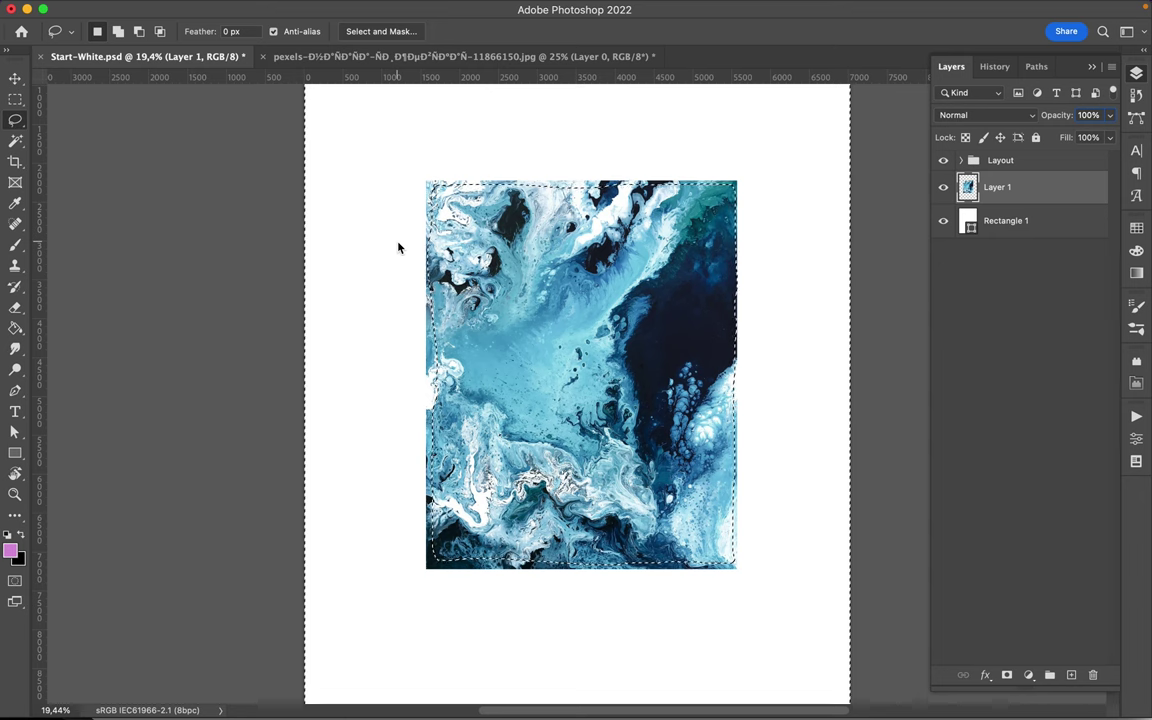
- Copy the selection onto new Layer 2 and shift it up and to the left
key("ctrl+j")
key("v")
left_click_drag(485, 310, 424, 264)
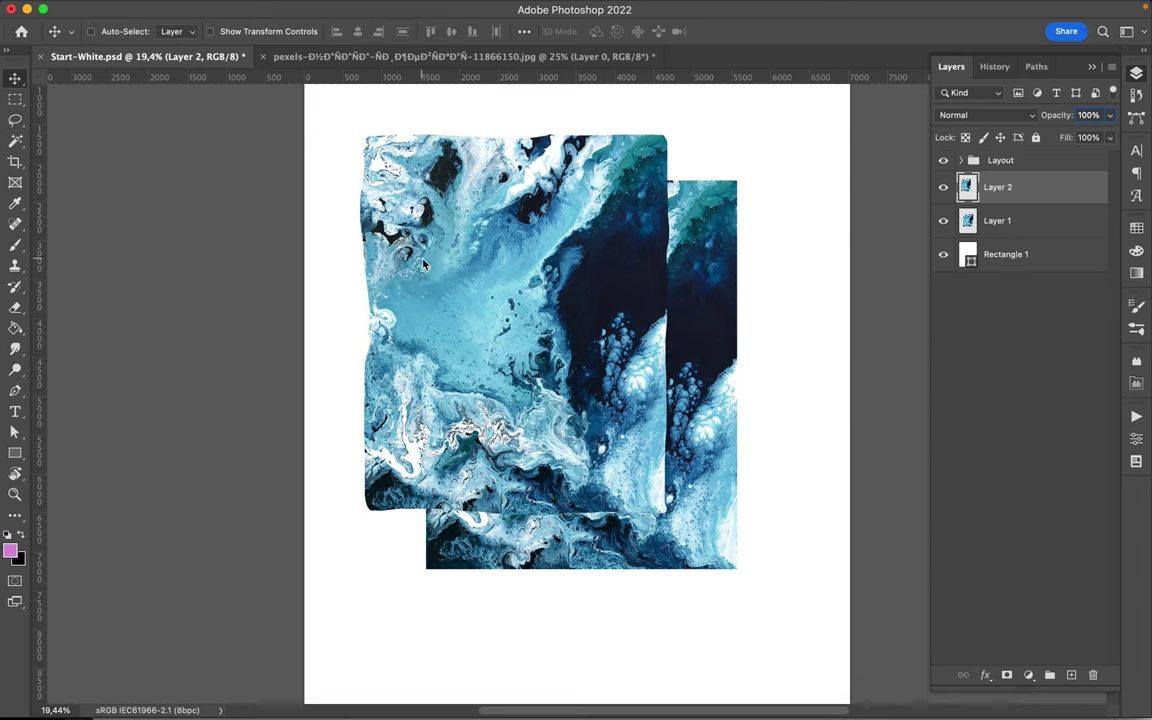
- Hide Layer 1, undoing an accidental move below Rectangle 1
left_click(717, 301)
left_click_drag(997, 220, 1085, 578)
key("ctrl+z")
key("ctrl+z")
left_click(576, 273)
left_click(808, 9)
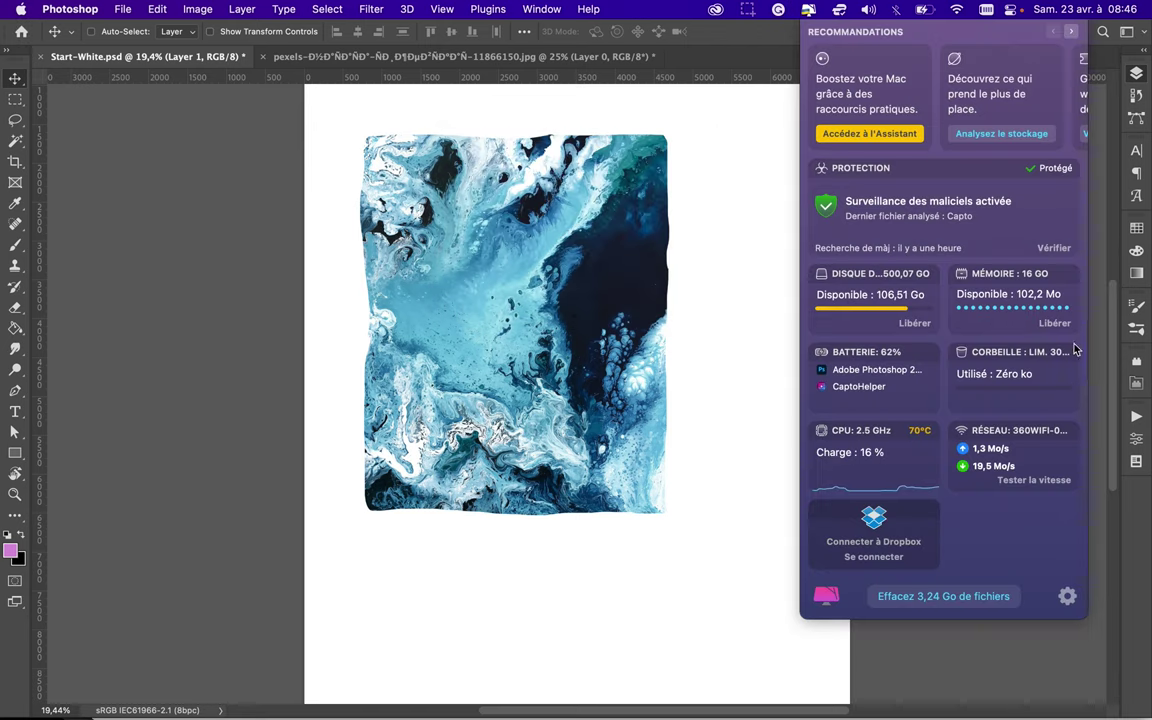
left_click(599, 300)
- Create a slightly offset duplicate of Layer 2 named Layer 2 copy
left_click(596, 291, "ctrl")
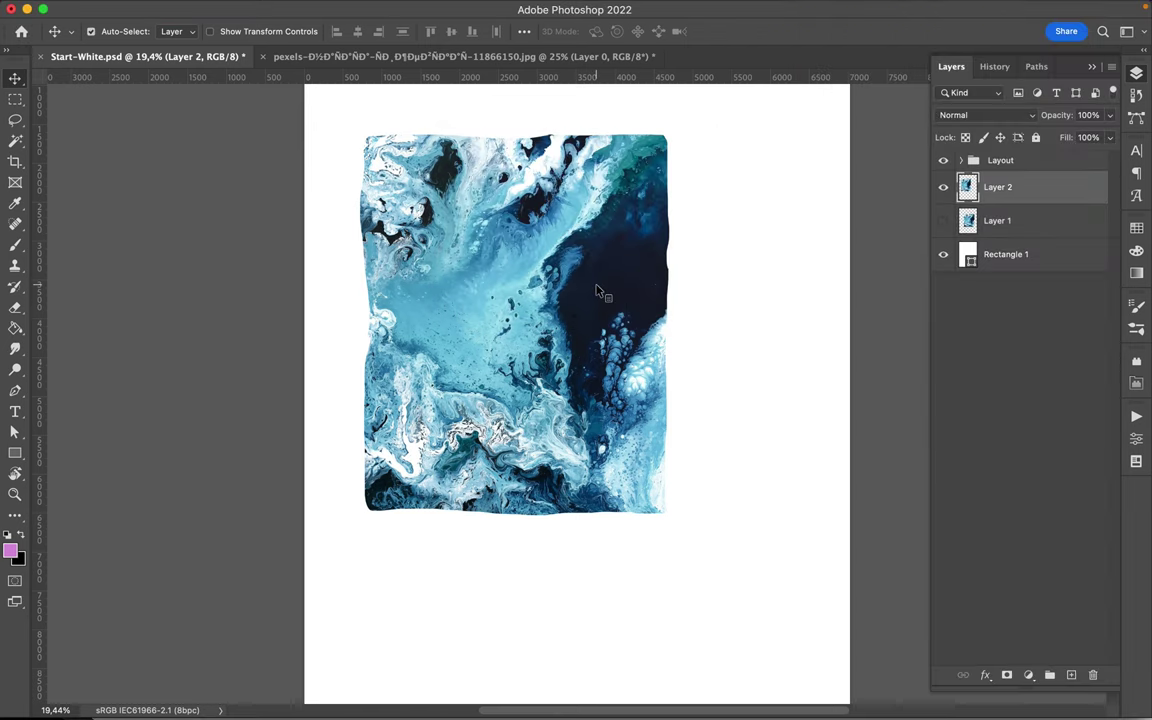
scroll(596, 291, "down", 2)
mouse_move(588, 297)
left_mouse_down()
mouse_move(583, 283)
mouse_move(681, 290)
mouse_move(705, 333)
left_mouse_up()
left_click(705, 333)
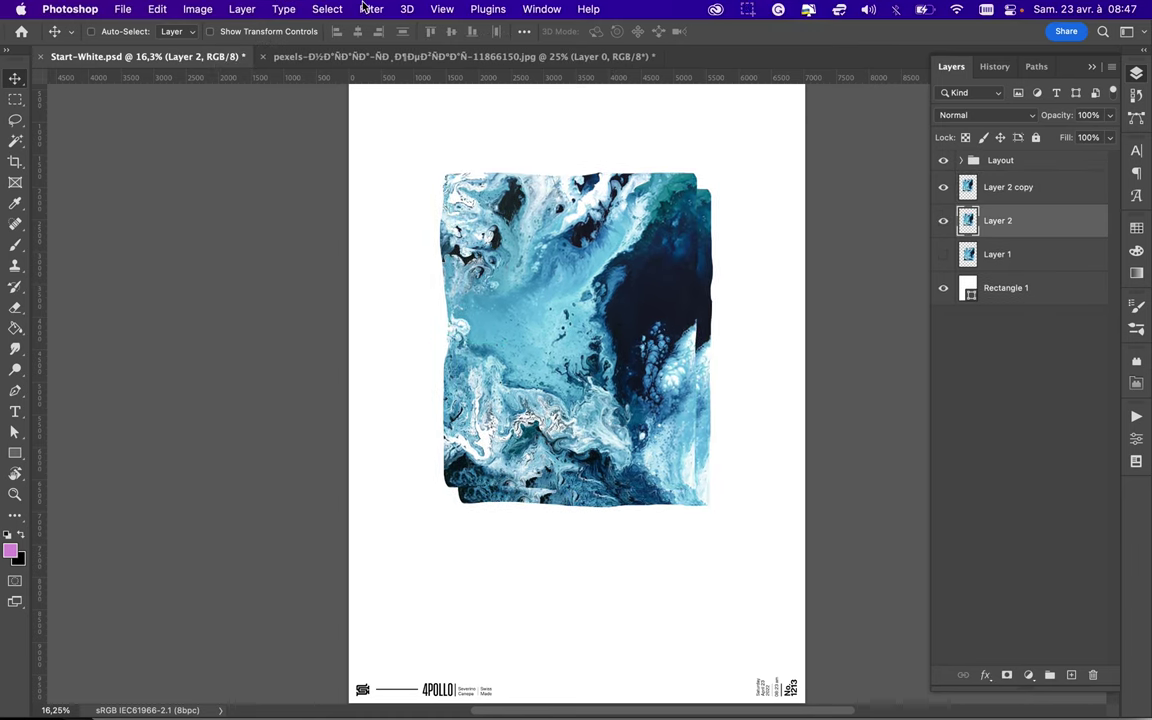
- Apply a 108,9-pixel Gaussian Blur to Layer 2 to make a soft shadow
left_click(373, 8)
left_click(625, 265)
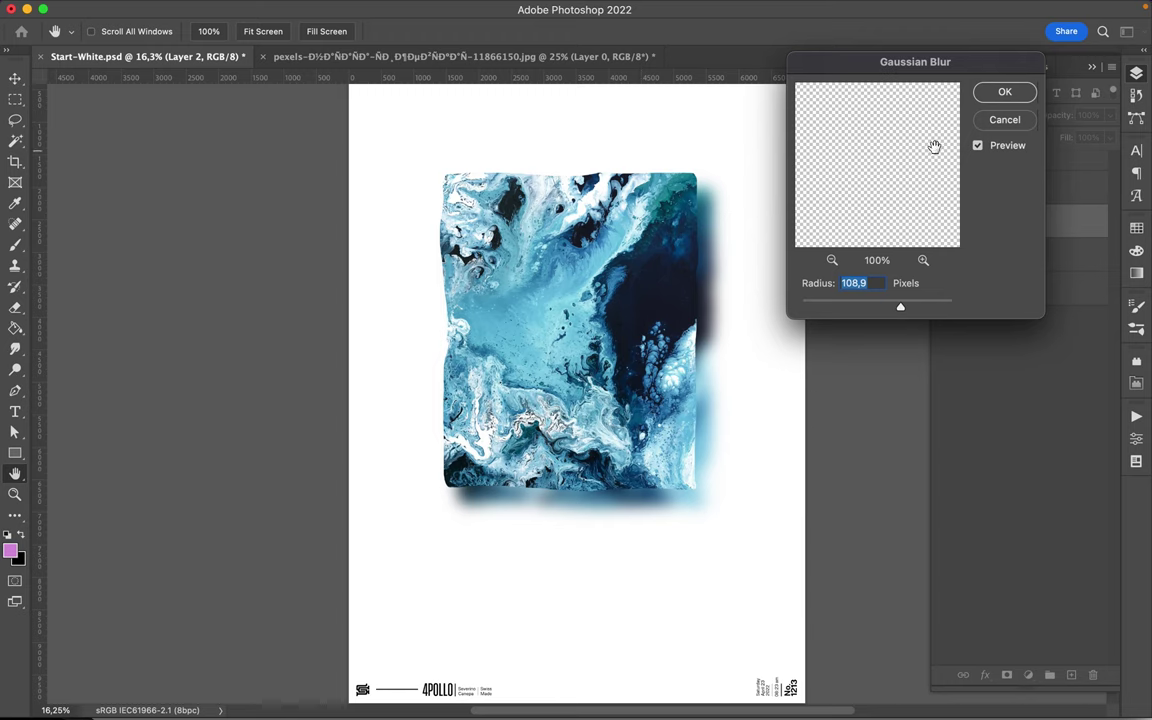
left_click(1010, 97)
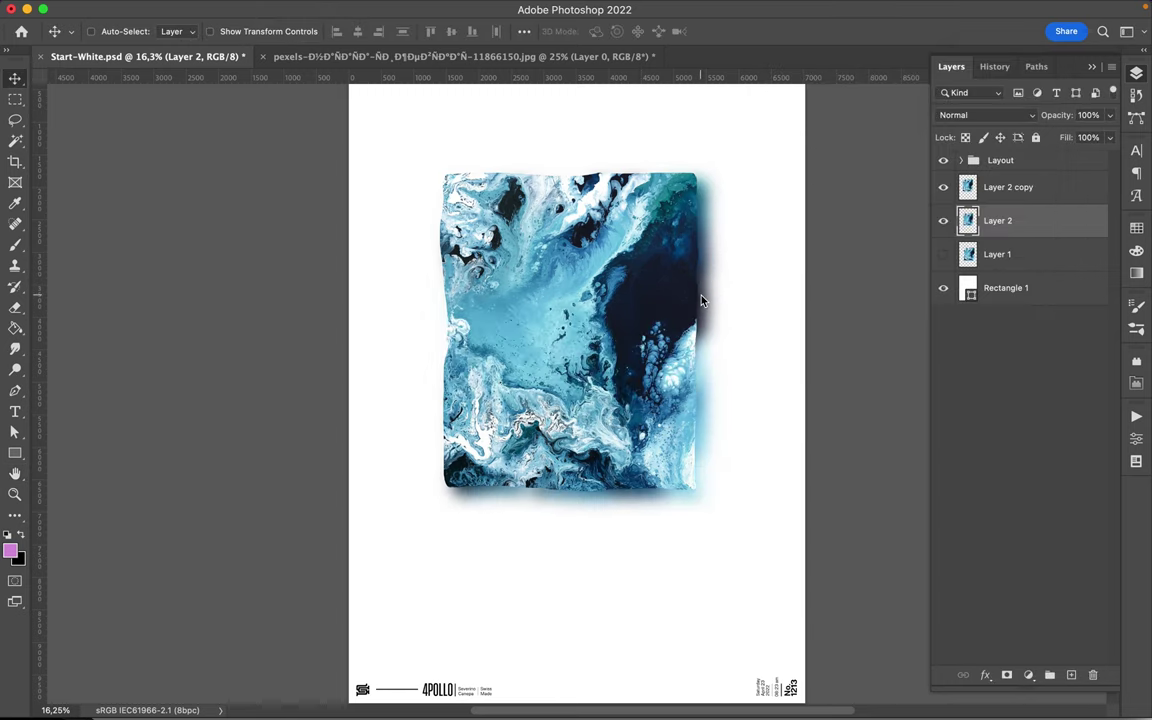
left_click(1054, 190)
key("l")
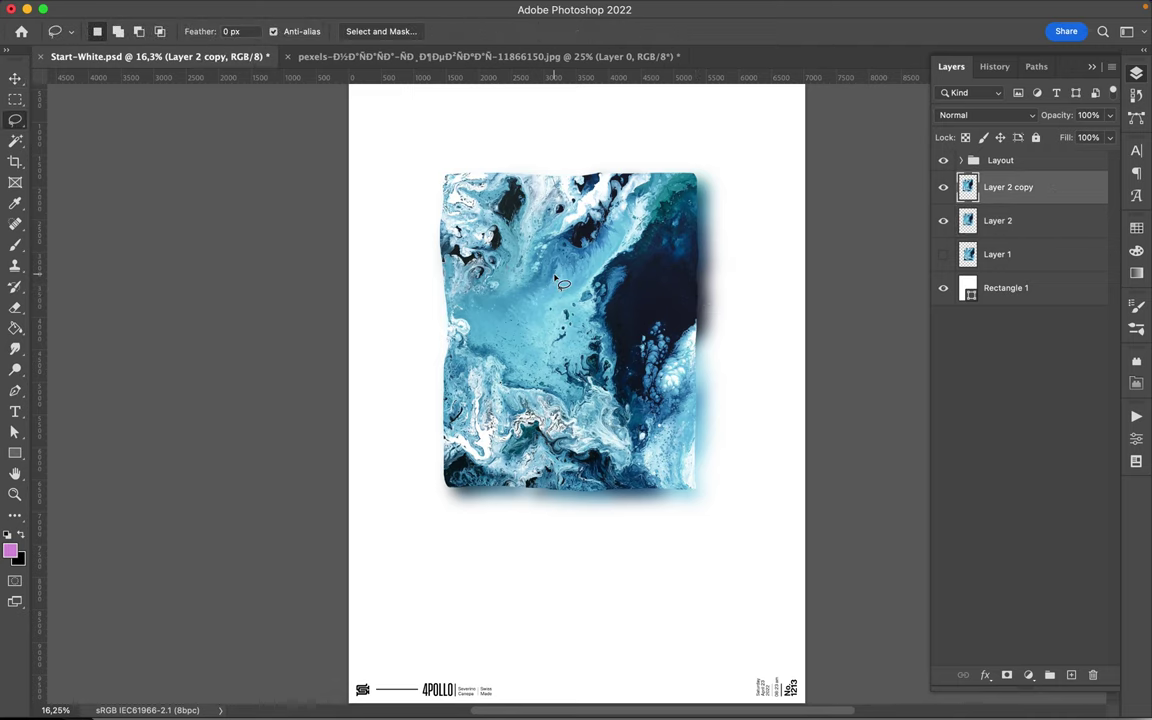
- Copy a patch to a new layer, rotate it 165°, and place it at the bottom-right corner
key("ctrl+shift+alt+n")
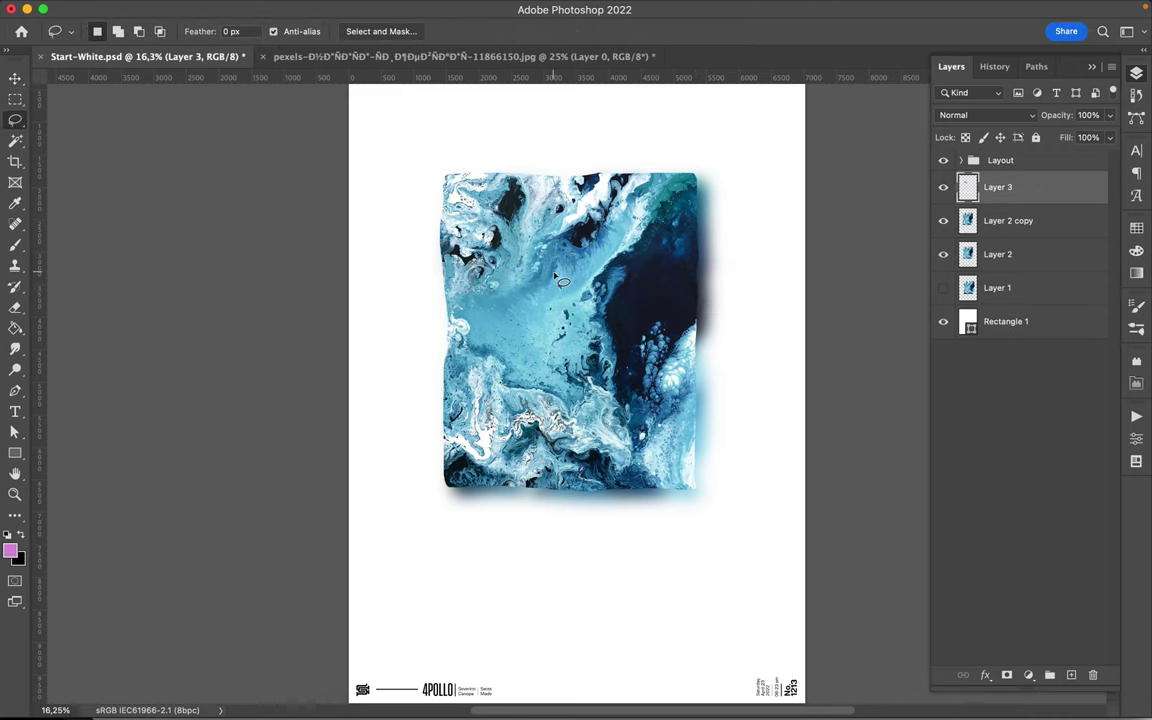
key("v")
left_click_drag(513, 237, 764, 445)
key("ctrl+t")
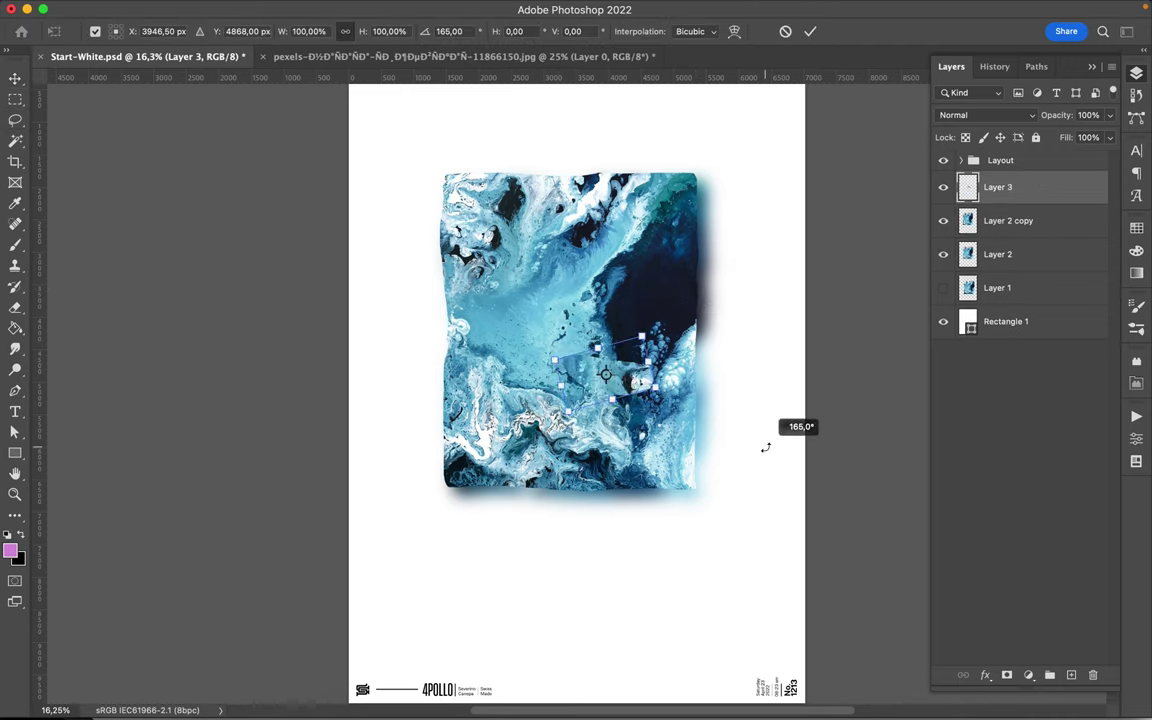
key("Return")
mouse_move(640, 395)
left_mouse_down()
mouse_move(723, 496)
mouse_move(700, 507)
left_mouse_up()
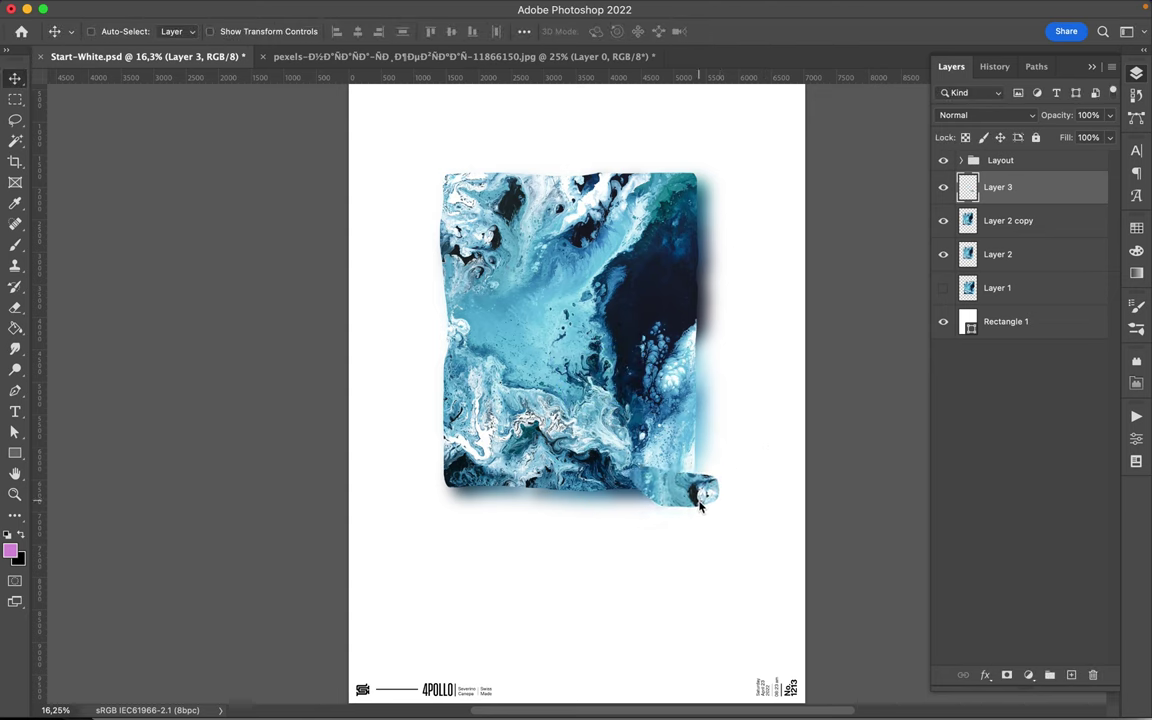
- Cut a dark patch from Layer 2 copy onto Layer 4 and move it down
key("l")
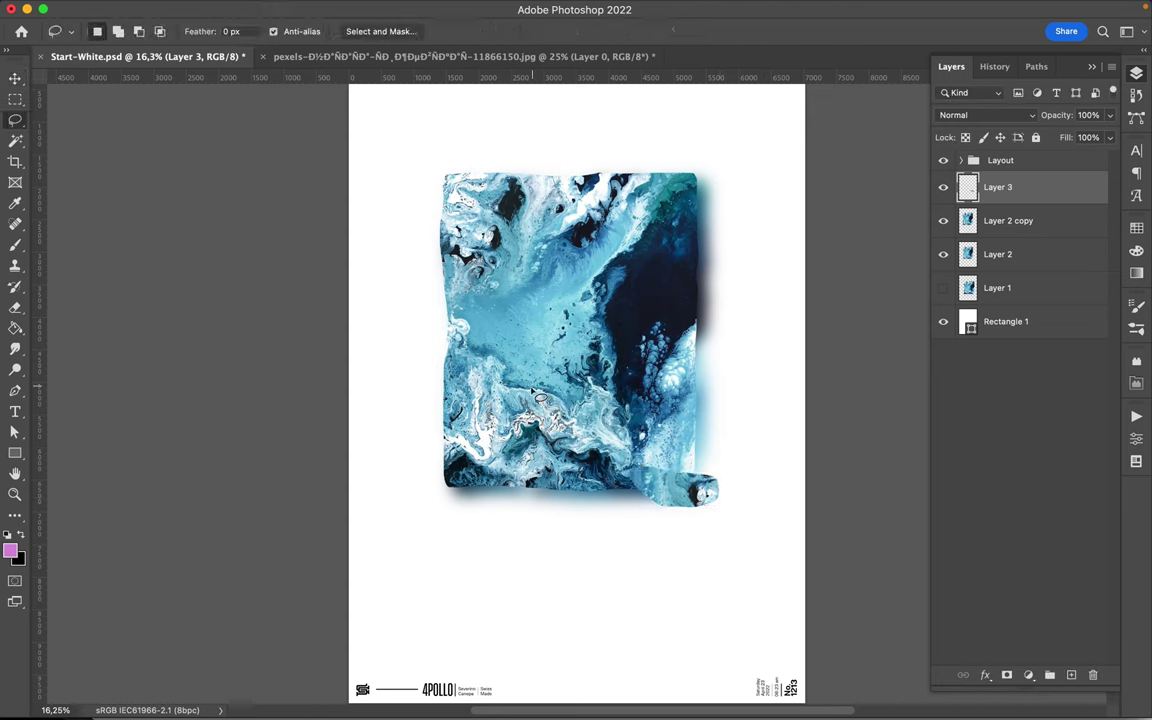
left_click_drag(566, 352, 561, 396)
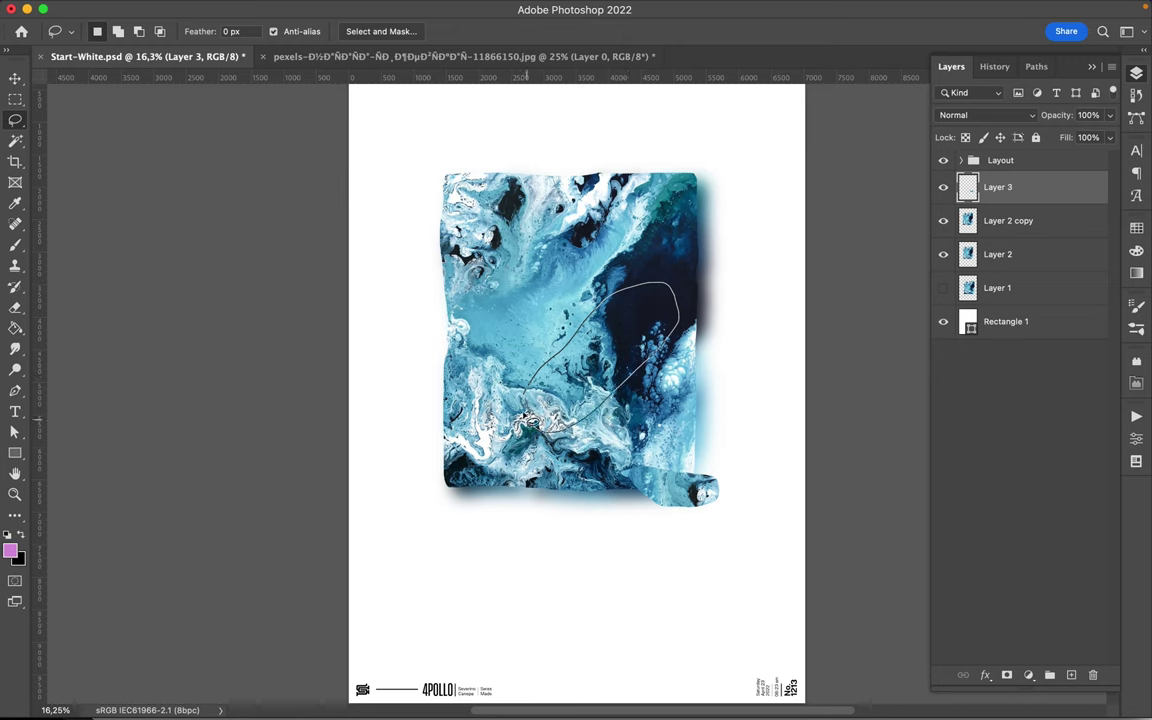
left_click(1025, 221)
key("ctrl+j")
key("v")
mouse_move(638, 301)
left_mouse_down()
mouse_move(643, 487)
mouse_move(585, 470)
left_mouse_up()
- Rotate the Layer 4 patch about -100° and move it down and right
key("ctrl+t")
left_click_drag(700, 470, 541, 457)
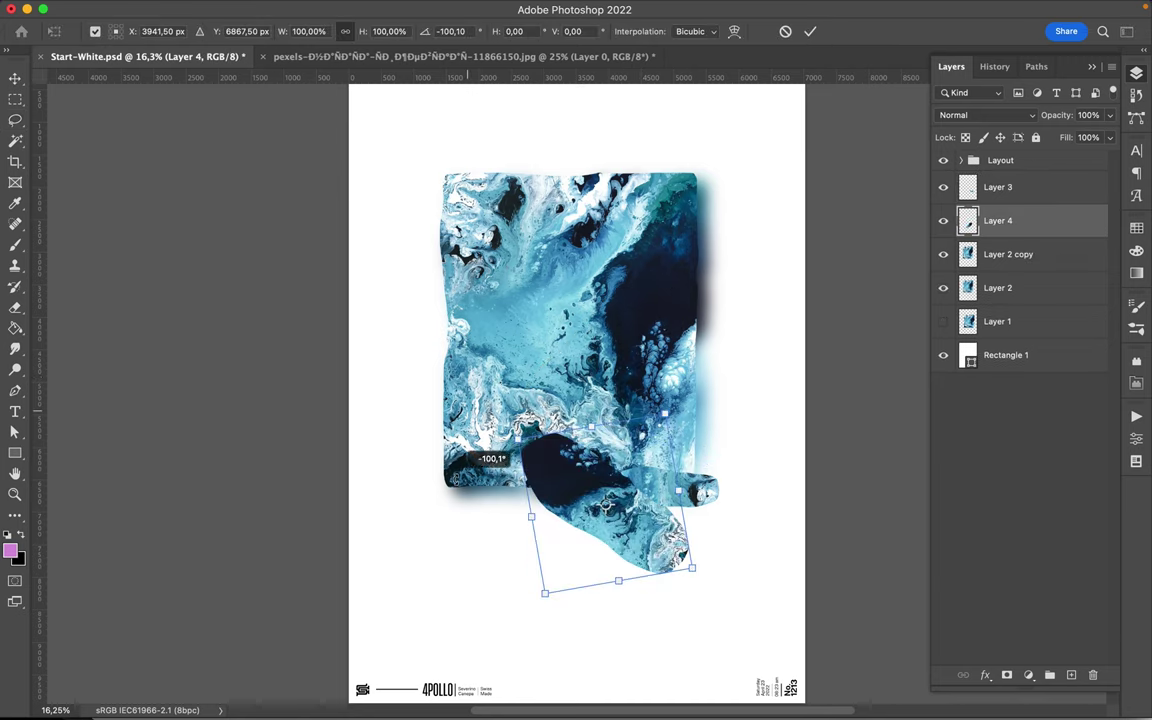
key("Return")
left_click_drag(612, 498, 683, 540)
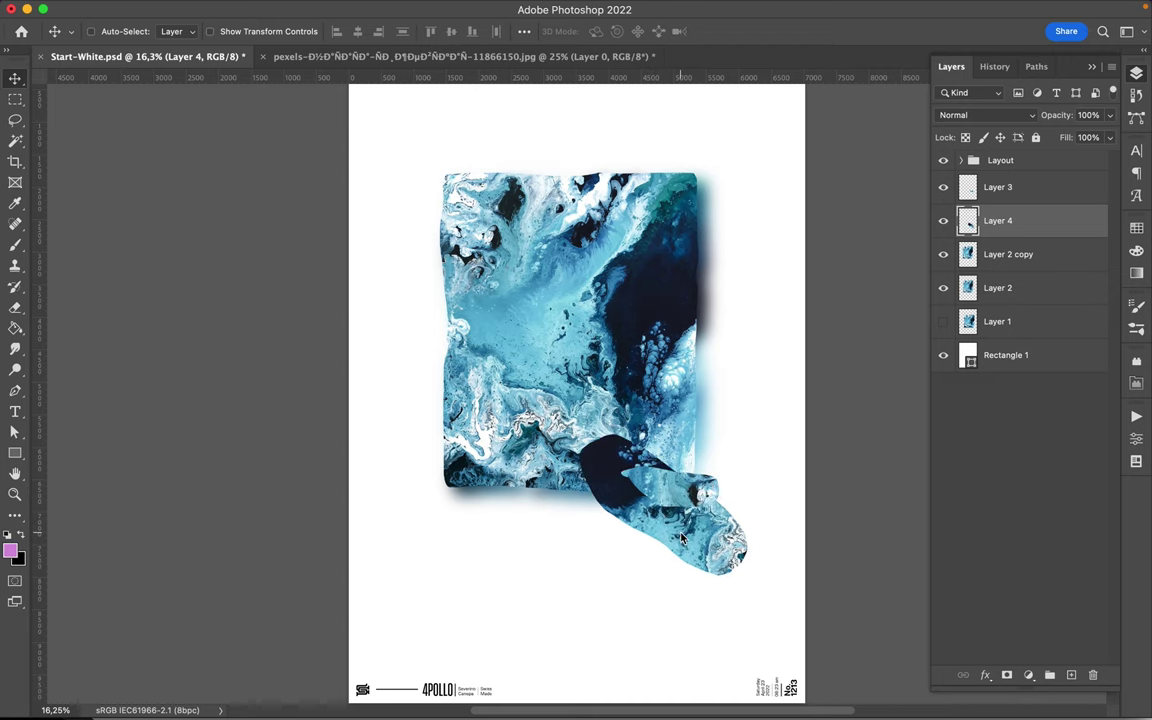
left_click(1005, 254)
key("l")
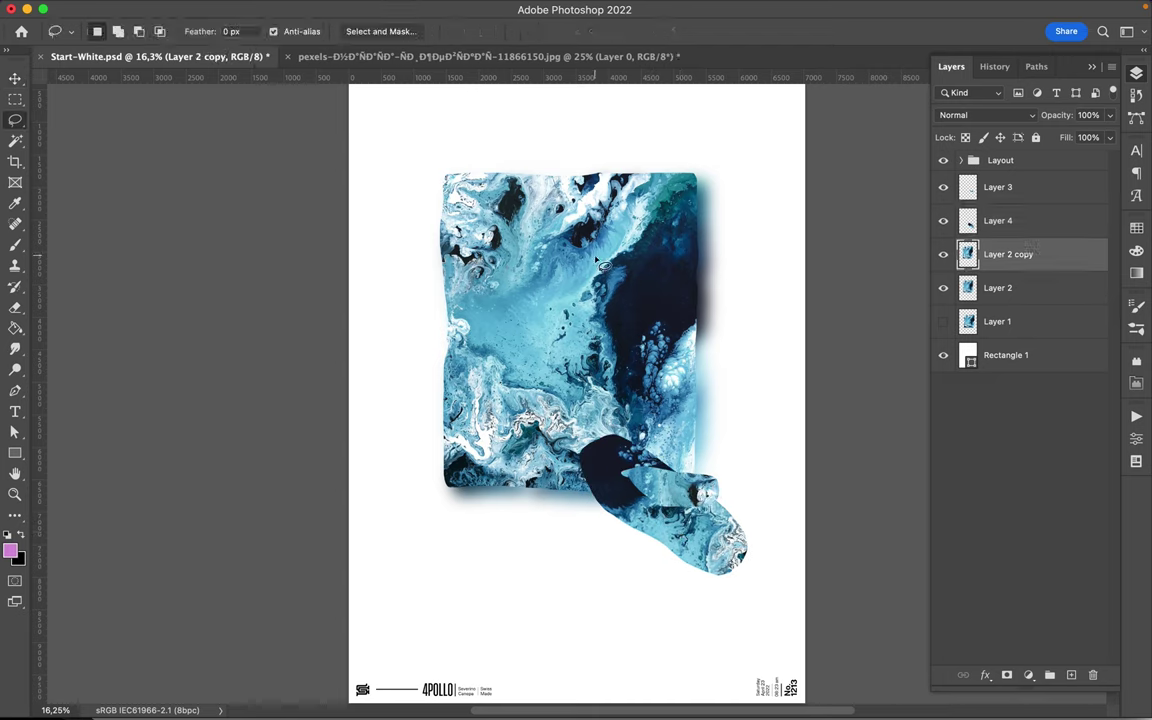
- Select a ring-shaped band of the fluid image, copy it to Layer 5, and move it up-left
left_click_drag(603, 265, 532, 297)
left_click(140, 31)
mouse_move(532, 383)
left_mouse_down()
mouse_move(670, 305)
mouse_move(530, 380)
left_mouse_up()
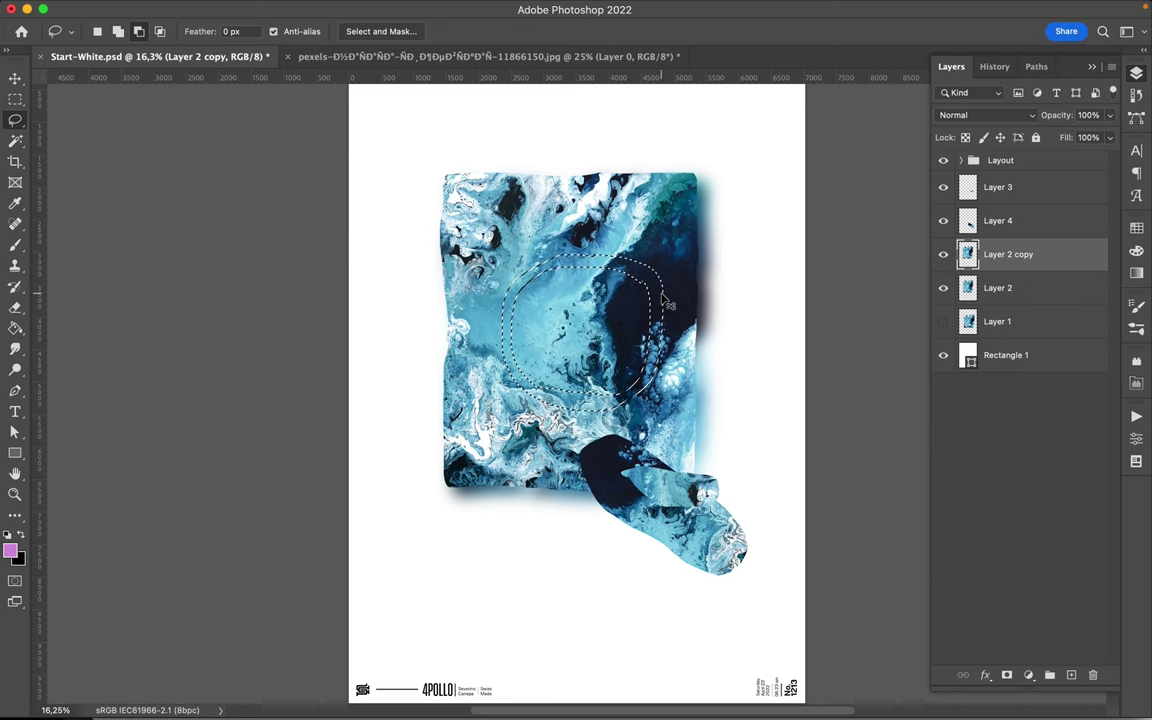
key("ctrl+j")
key("v")
left_click_drag(650, 322, 553, 207)
- Rotate the ring and settle it over the artwork's top-left corner
key("ctrl+t")
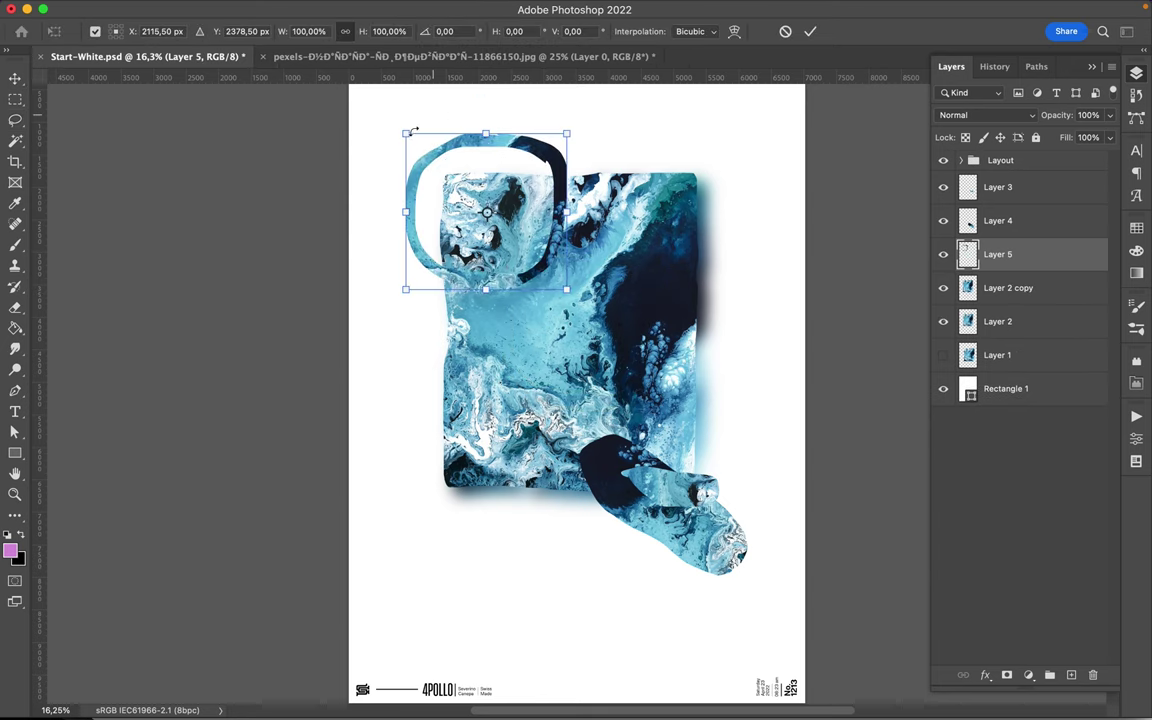
left_click_drag(411, 123, 328, 172)
key("Return")
scroll(578, 357, "up", 1)
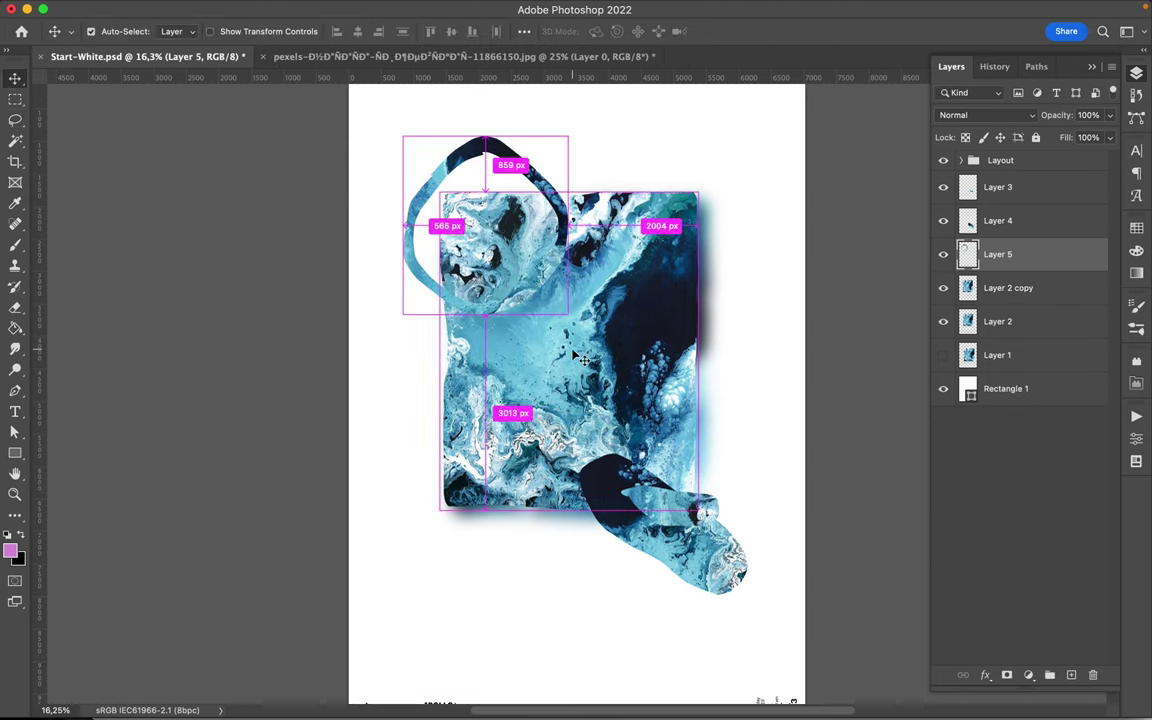
key("ctrl+t")
left_click_drag(455, 120, 570, 165)
key("Return")
left_click_drag(553, 237, 555, 231)
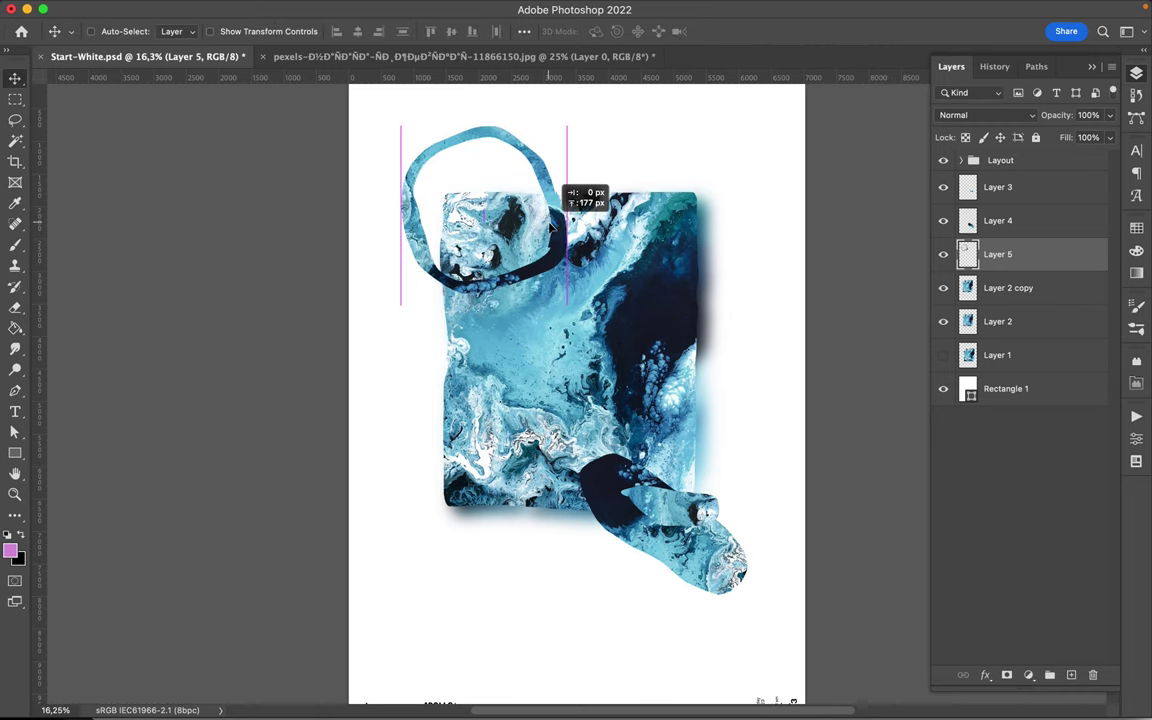
scroll(630, 288, "down", 3)
- Outline a thin vertical strip down the fluid image on Layer 2 copy
key("l")
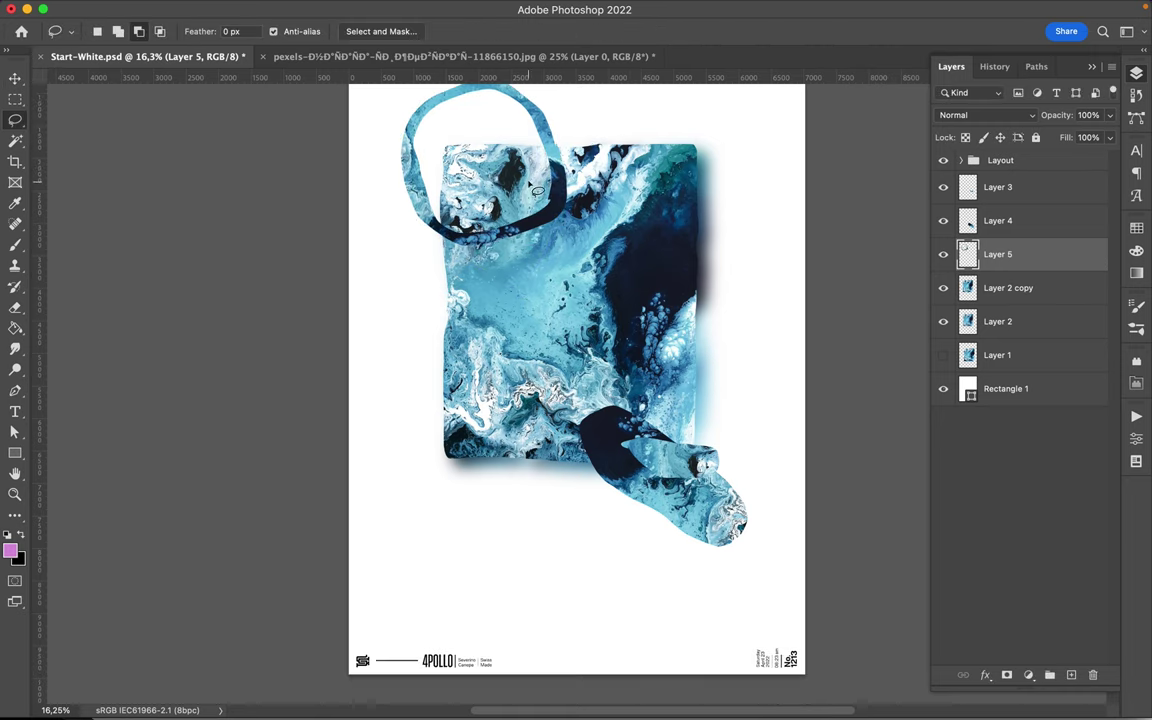
left_click_drag(500, 188, 503, 360)
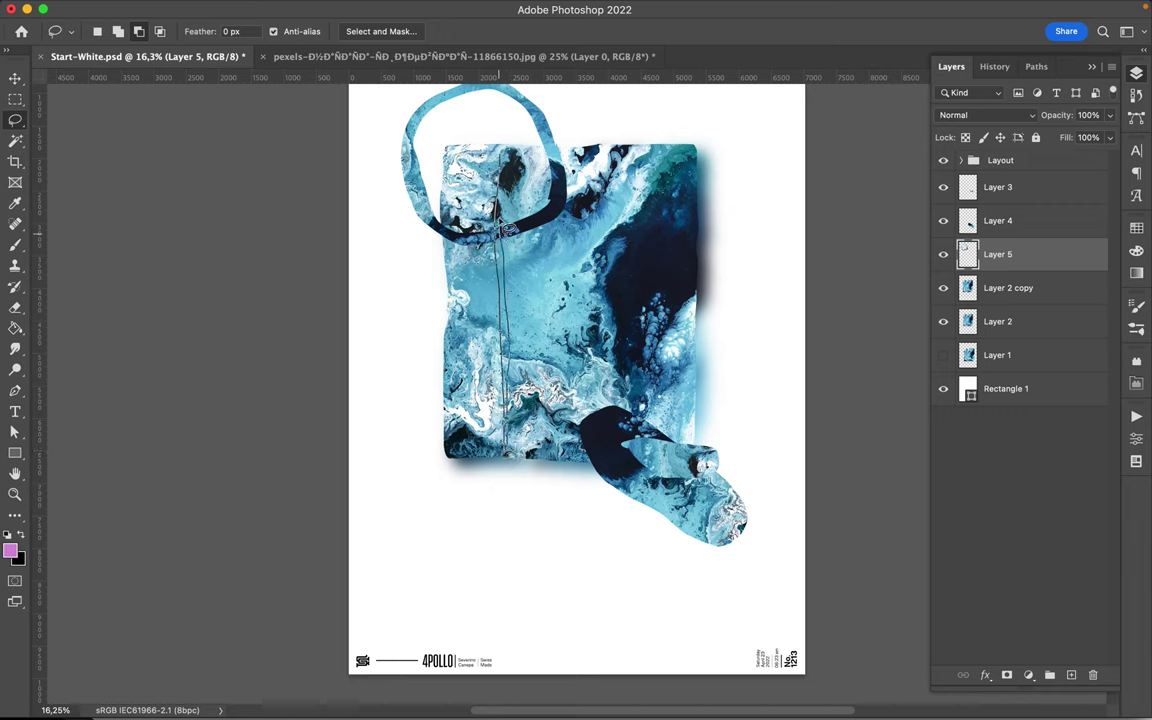
left_click(1064, 290)
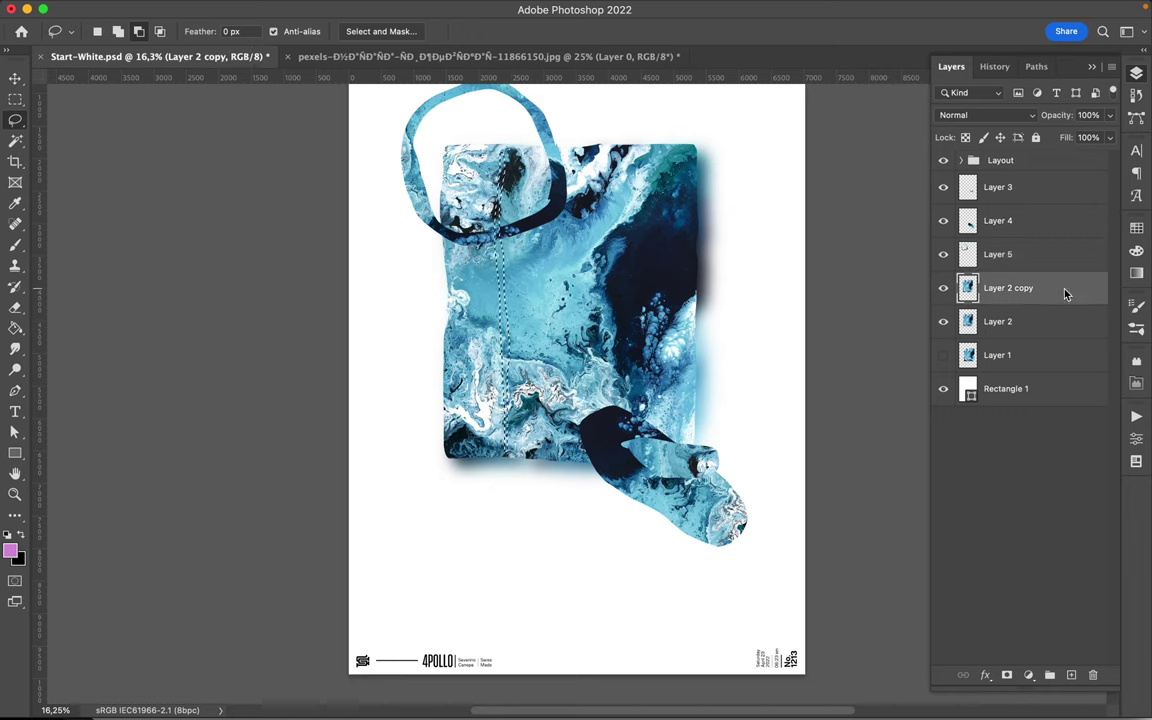
- Copy the thin strip to its own layer and move it to the image's right edge
key("ctrl+j")
key("v")
left_click_drag(507, 300, 724, 297)
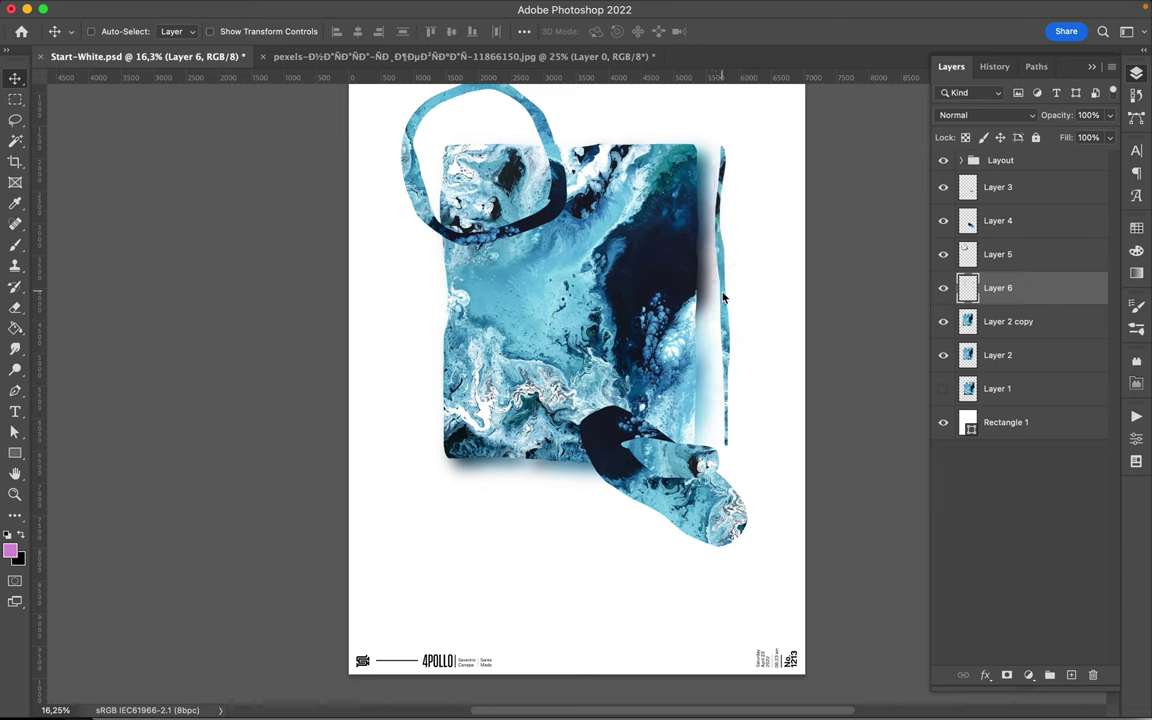
- Copy a light strip from Layer 2 copy and place it below the fluid image
key("l")
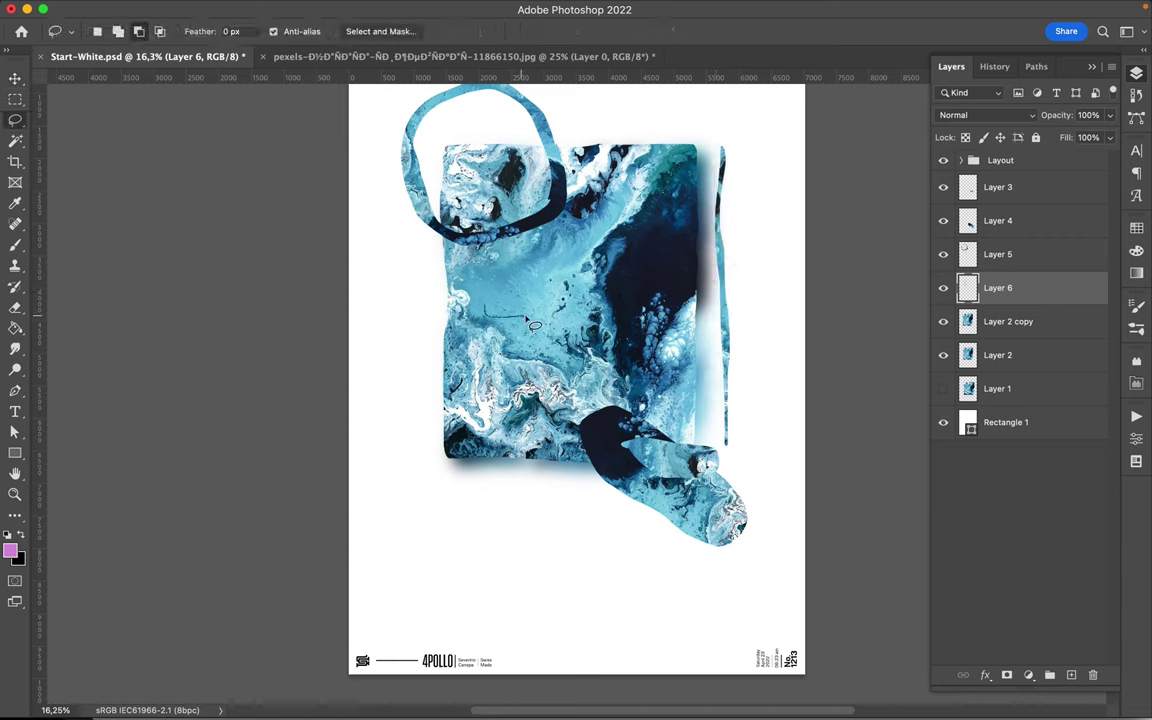
left_click(1008, 330)
key("ctrl+j")
key("v")
mouse_move(509, 369)
left_mouse_down()
mouse_move(509, 478)
mouse_move(482, 505)
left_mouse_up()
- Cut a rounded dark strip from Layer 2 copy onto a new layer
left_click(990, 350)
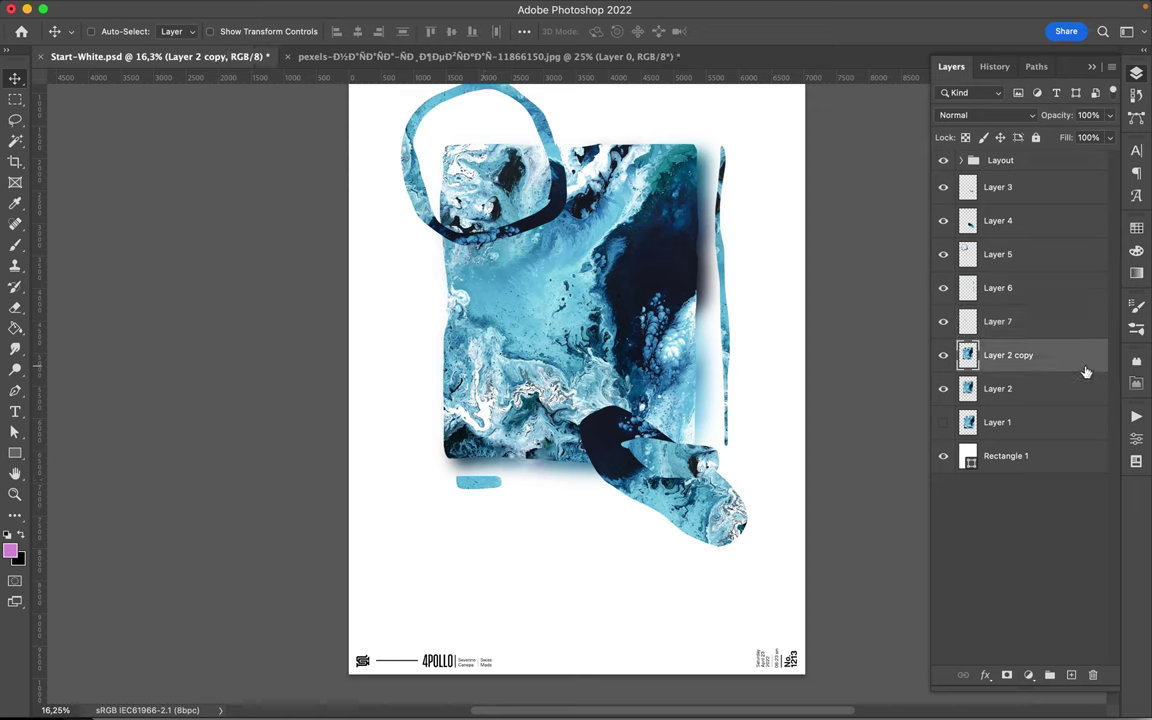
key("l")
mouse_move(686, 275)
left_mouse_down()
mouse_move(641, 271)
mouse_move(478, 501)
left_mouse_up()
key("ctrl+j")
key("v")
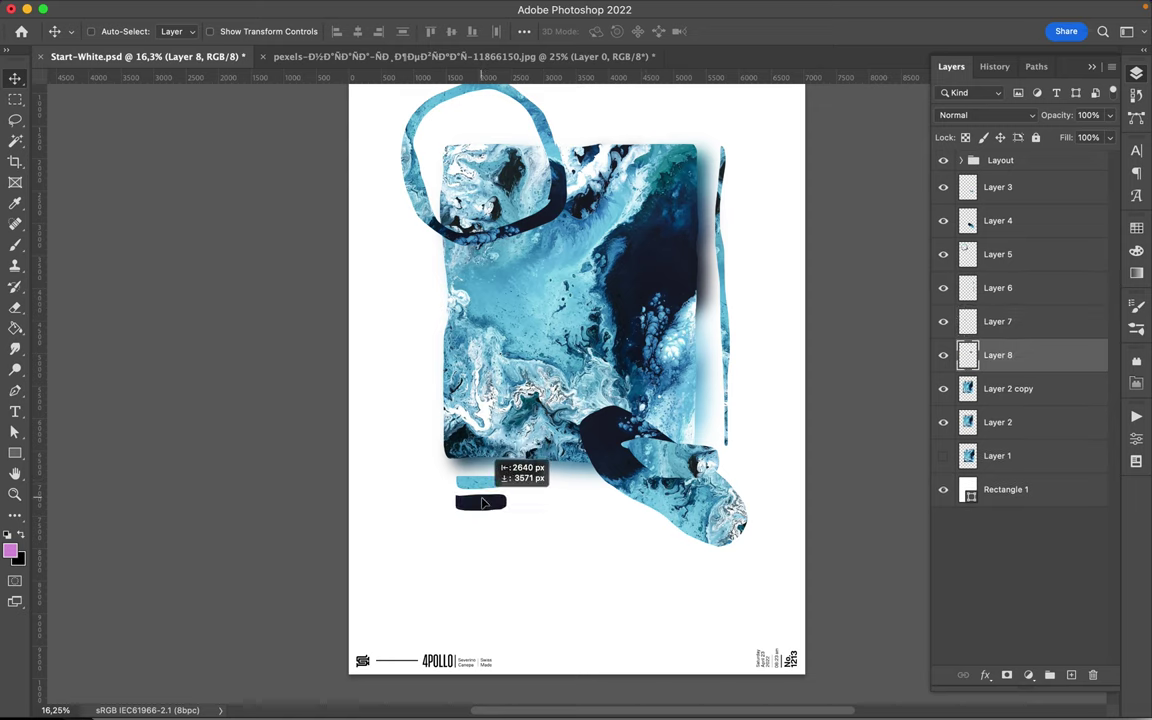
key("alt+bracketleft")
- Copy a third strip and stack it below the dark strip
key("l")
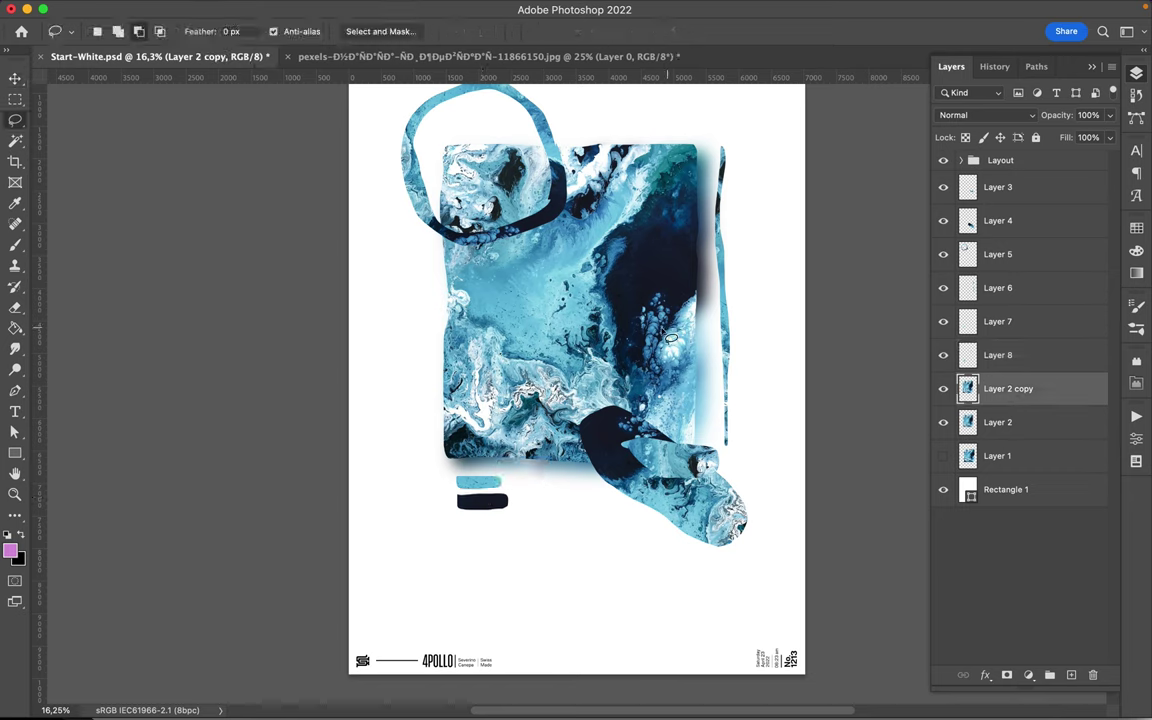
key("ctrl+j")
key("v")
left_click_drag(660, 340, 499, 530)
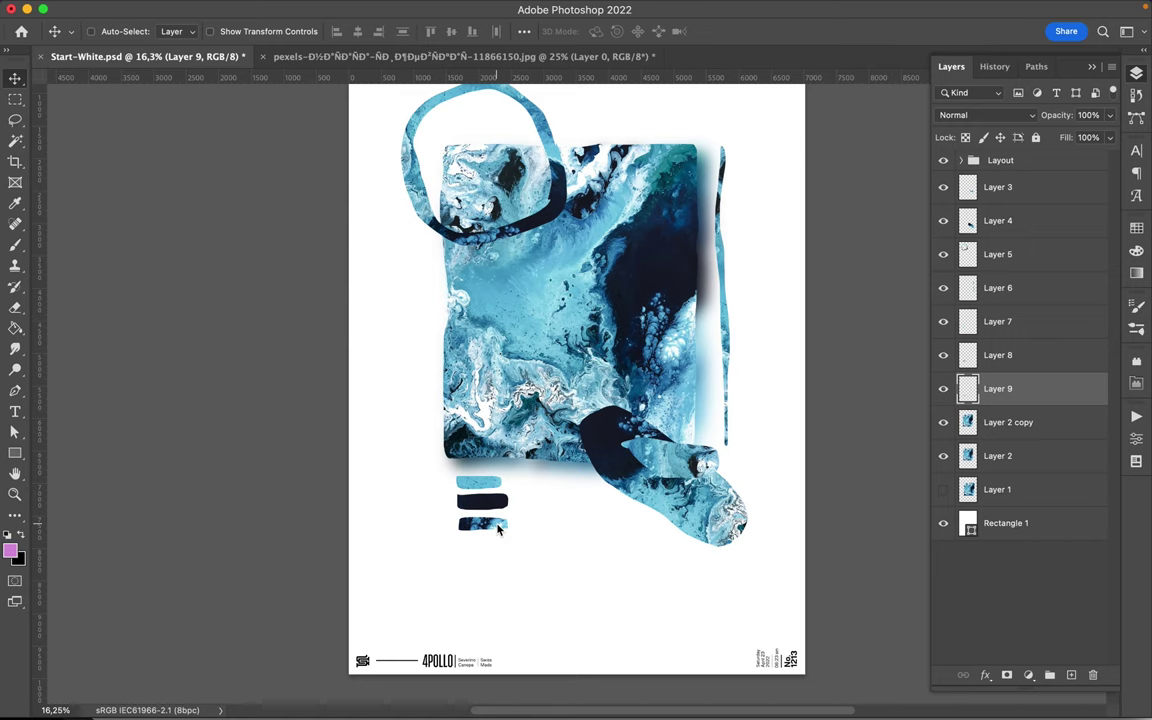
- Duplicate the three stacked strips, move the copies lower right, and merge them
scroll(597, 463, "down", 1)
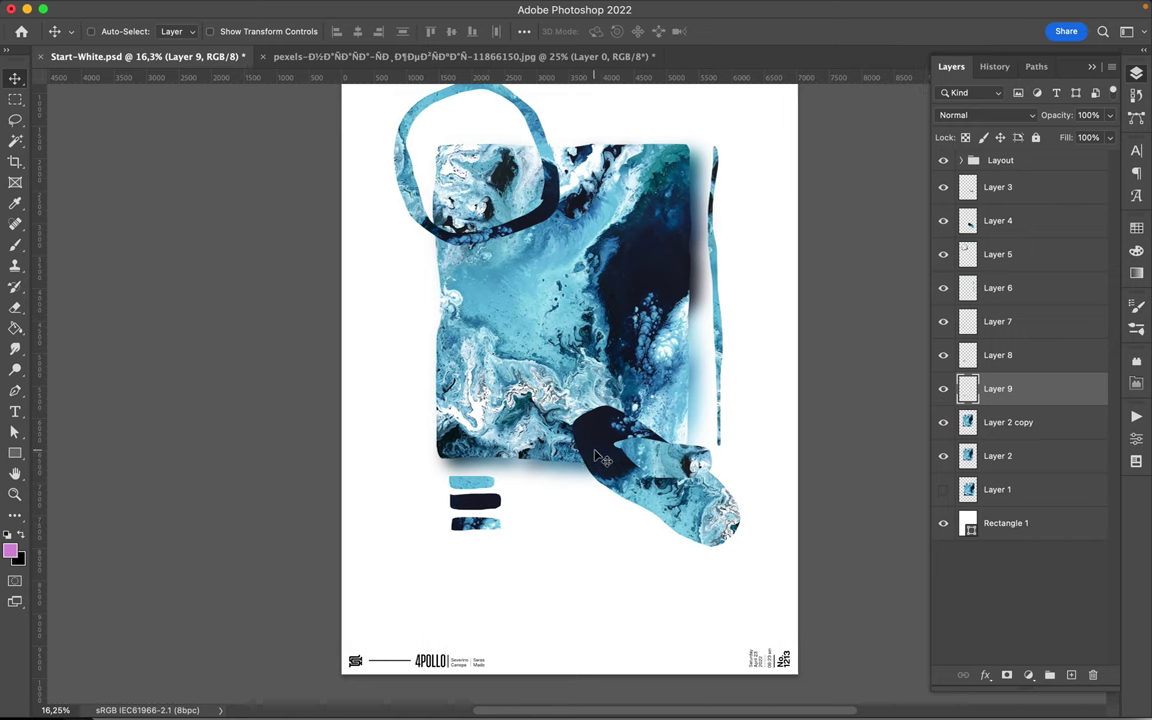
scroll(600, 460, "down", 1)
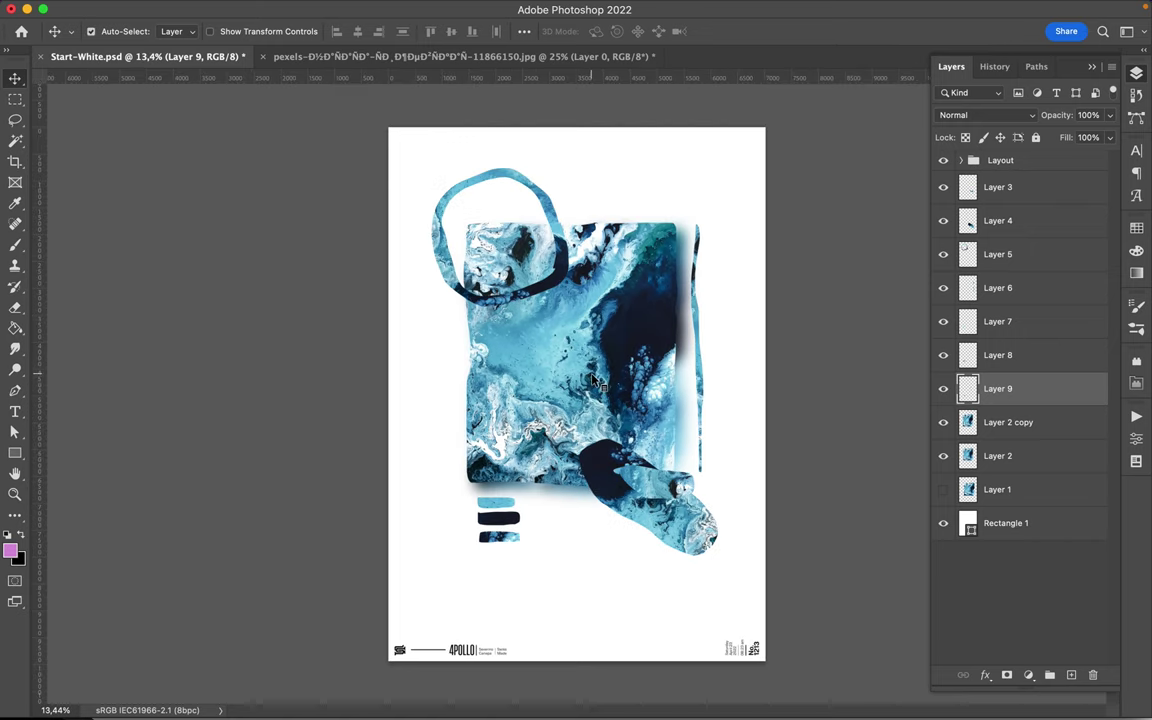
key("shift+alt+bracketright")
key("shift+alt+bracketright")
mouse_move(498, 500)
left_mouse_down()
mouse_move(580, 553)
mouse_move(605, 622)
left_mouse_up()
key("ctrl+e")
- Draw a pink rectangle clipped to the strip copies, blended in Vivid Light
key("u")
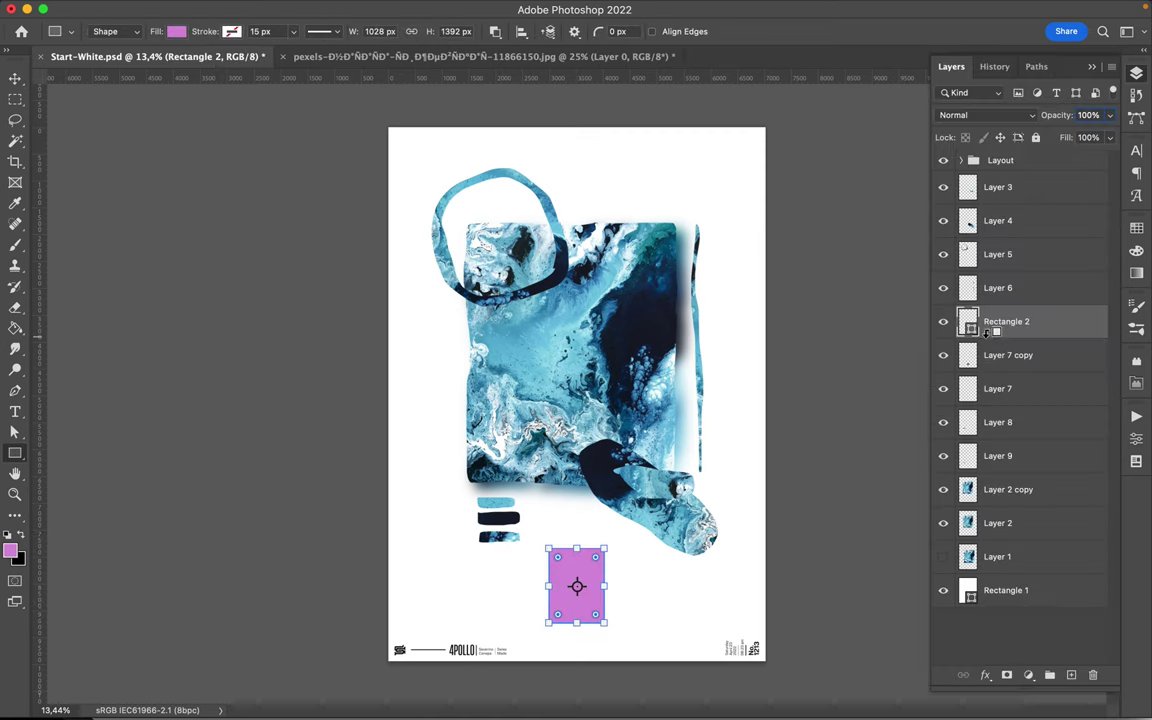
left_click(985, 333, "alt")
left_click(985, 115)
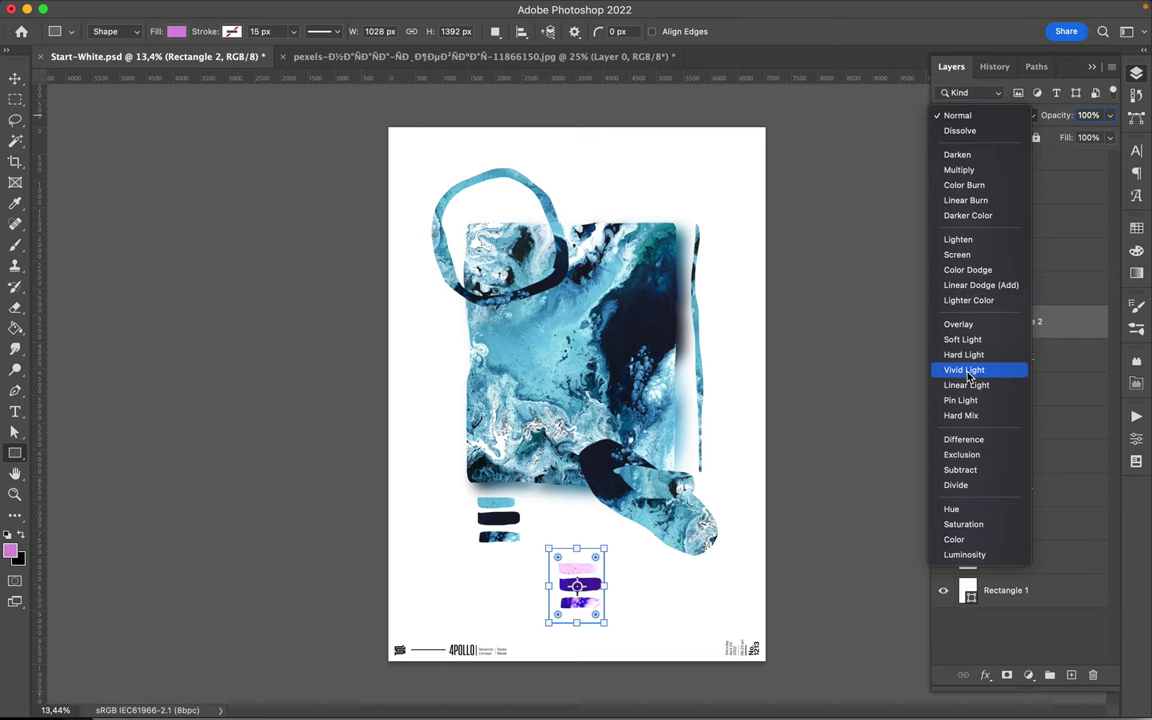
left_click(964, 369)
- Merge the pink tint into the strips and place them on the fluid image's left part
key("v")
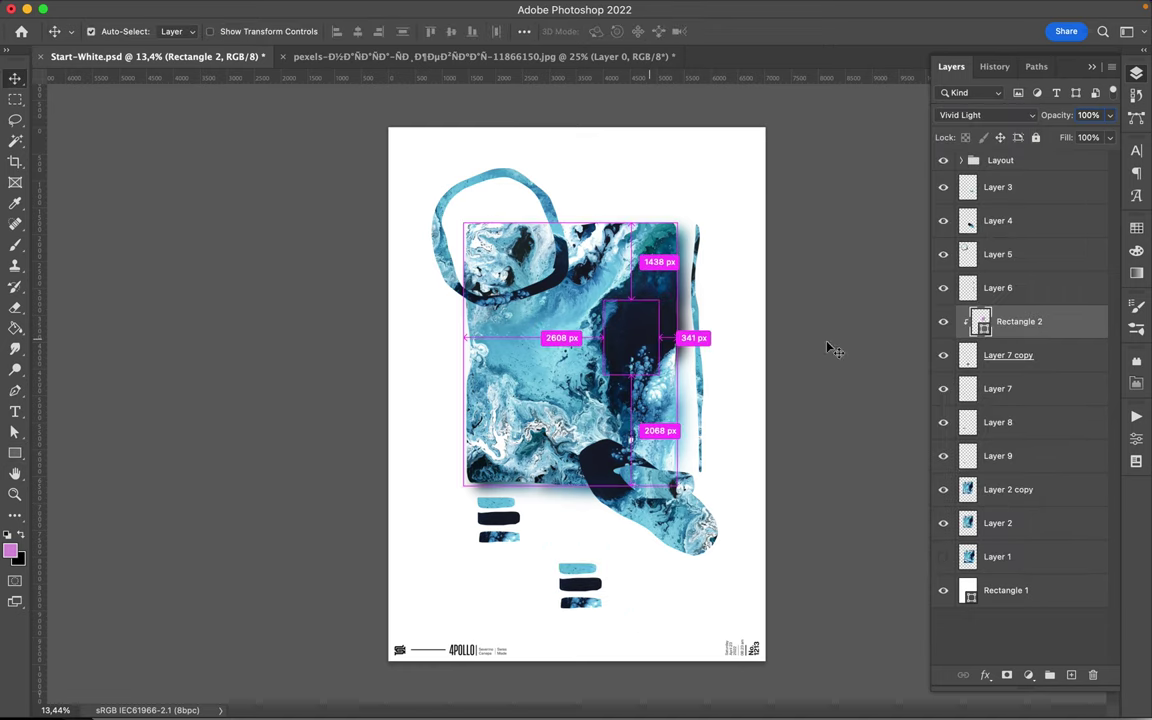
left_click(1040, 357, "shift")
key("ctrl+e")
left_click_drag(587, 580, 655, 207)
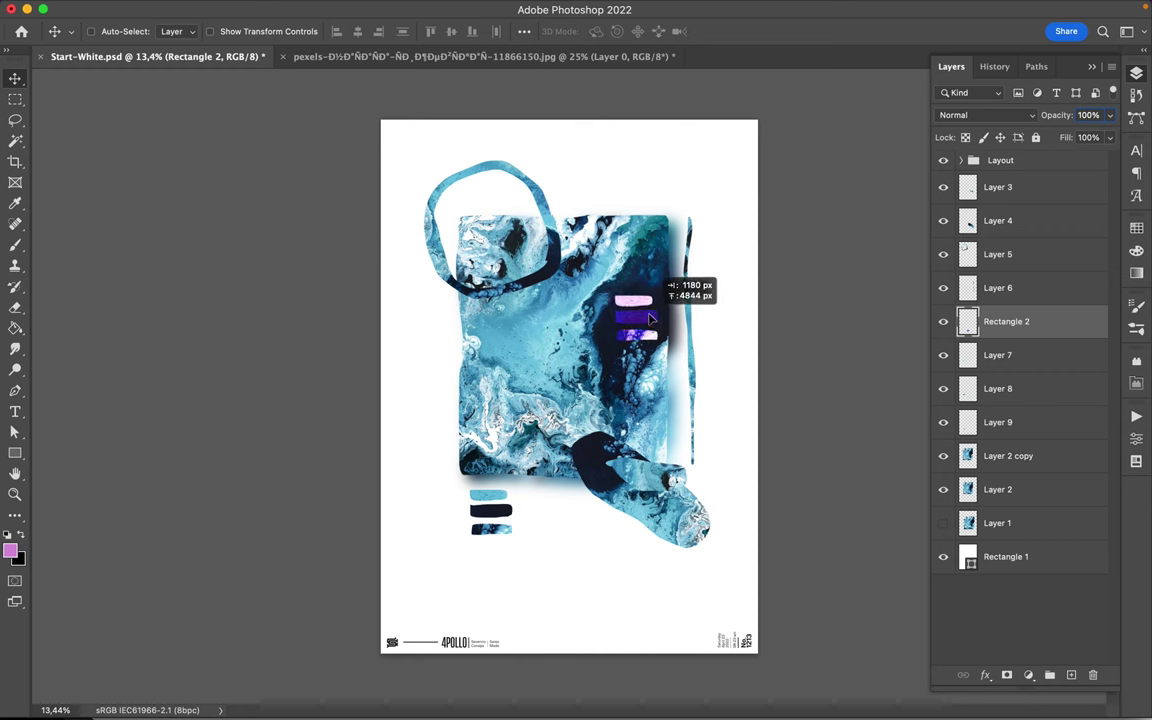
scroll(655, 207, "up", 3)
left_click_drag(712, 95, 520, 320)
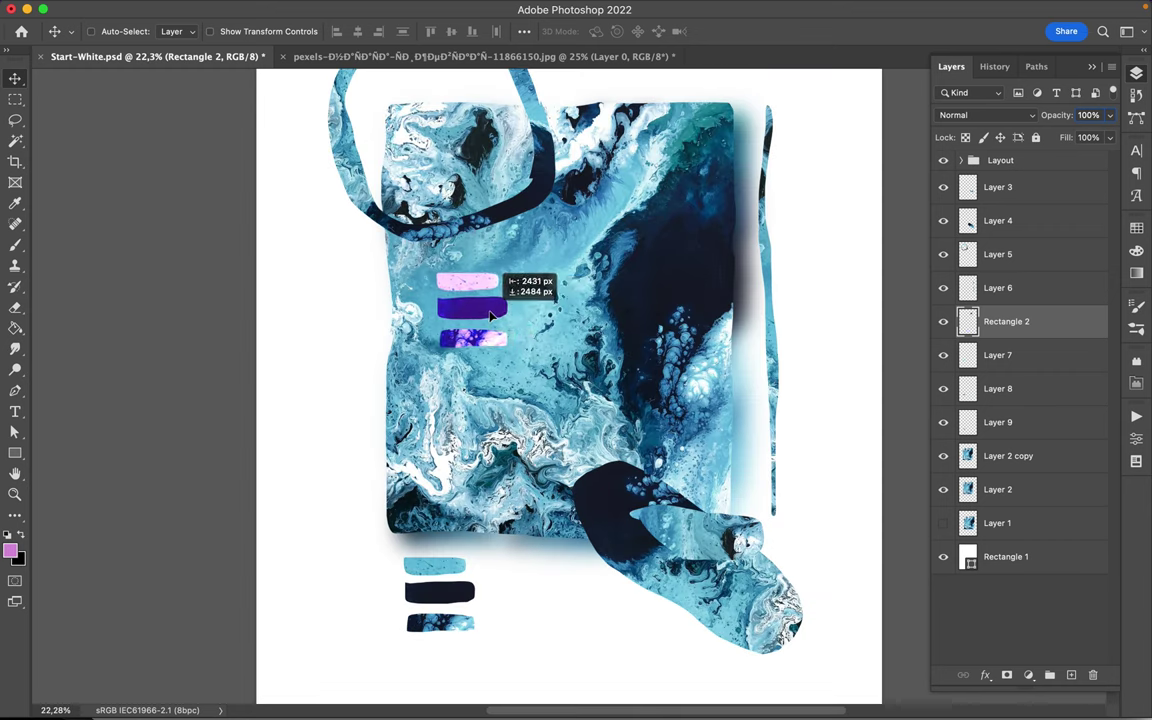
scroll(470, 278, "up", 5)
- Trace freehand outlines around the purple, pink and third stripes, then deselect
key("l")
left_click_drag(475, 228, 405, 268)
left_click_drag(511, 265, 502, 256)
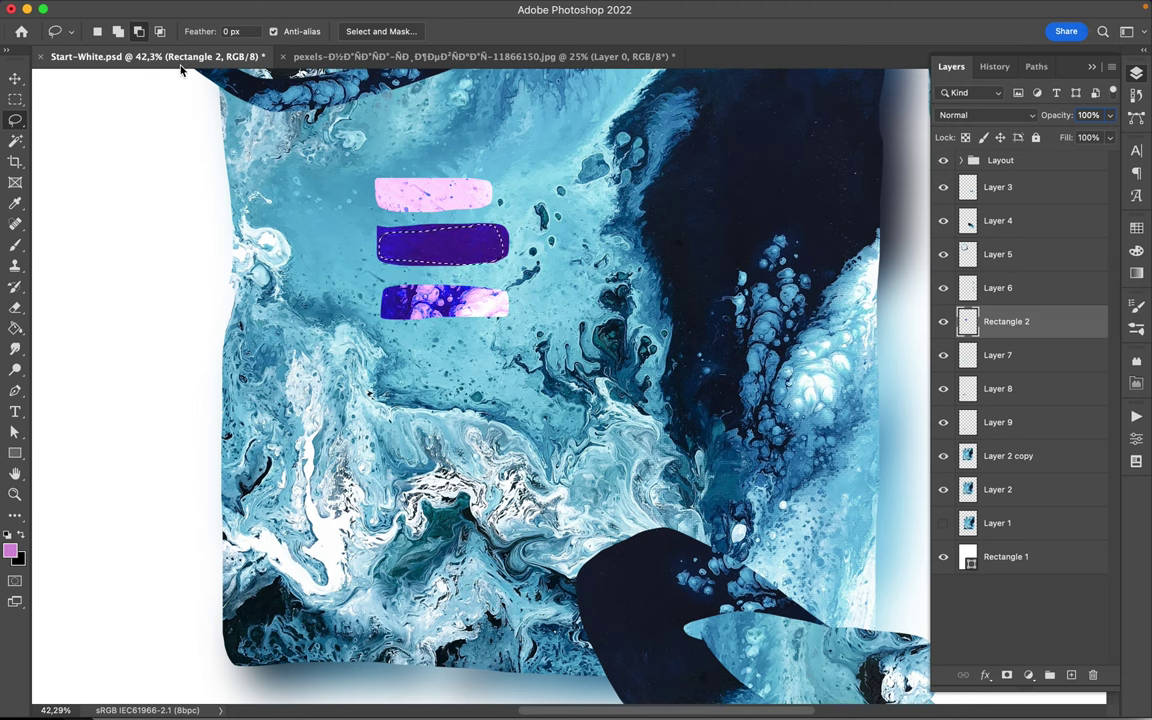
mouse_move(385, 185)
left_mouse_down()
mouse_move(396, 210)
mouse_move(440, 212)
left_mouse_up()
scroll(440, 215, "down", 3)
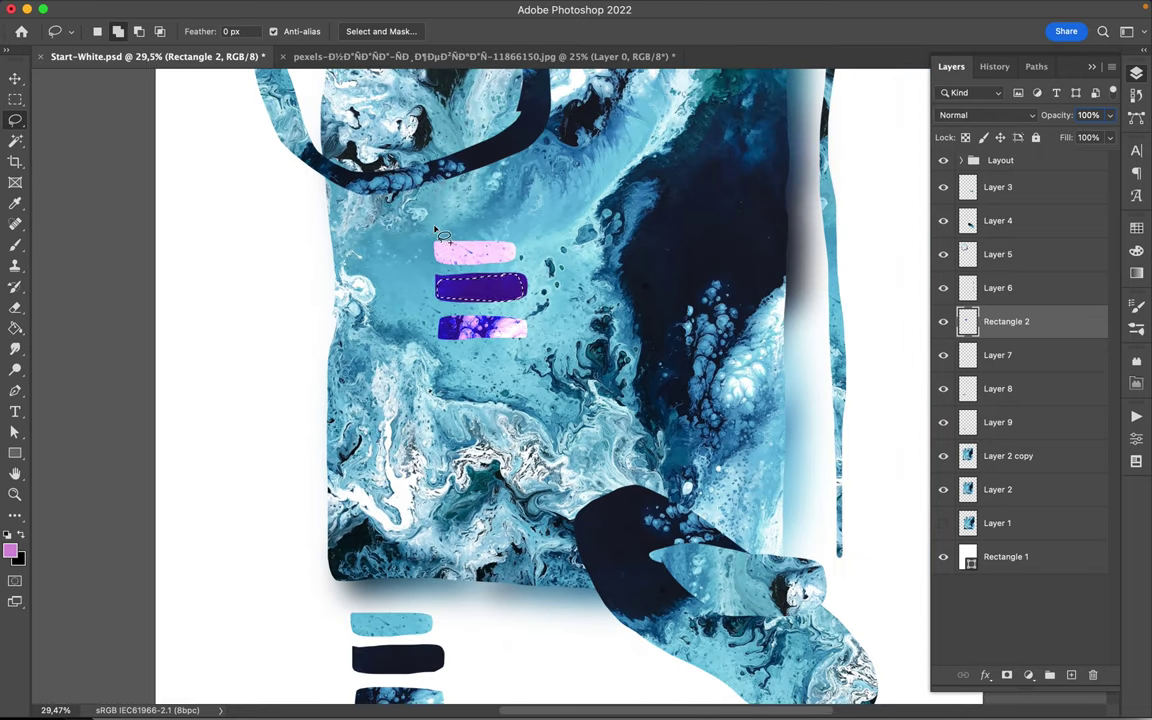
scroll(440, 235, "up", 3)
mouse_move(356, 152)
left_mouse_down()
mouse_move(372, 155)
mouse_move(358, 160)
left_mouse_up()
mouse_move(365, 276)
left_mouse_down()
mouse_move(404, 281)
mouse_move(364, 282)
left_mouse_up()
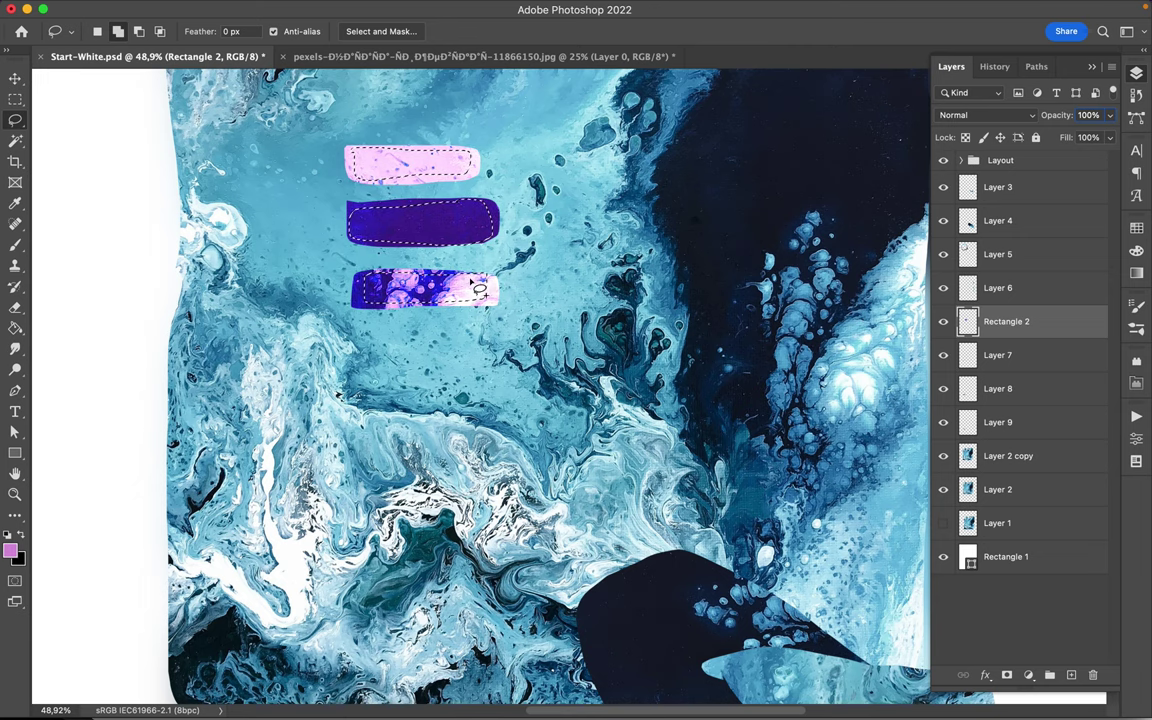
key("ctrl+d")
- Nudge the three pink-purple stripes up and left on the fluid image
key("m")
scroll(535, 323, "down", 3)
scroll(535, 323, "down", 2)
key("v")
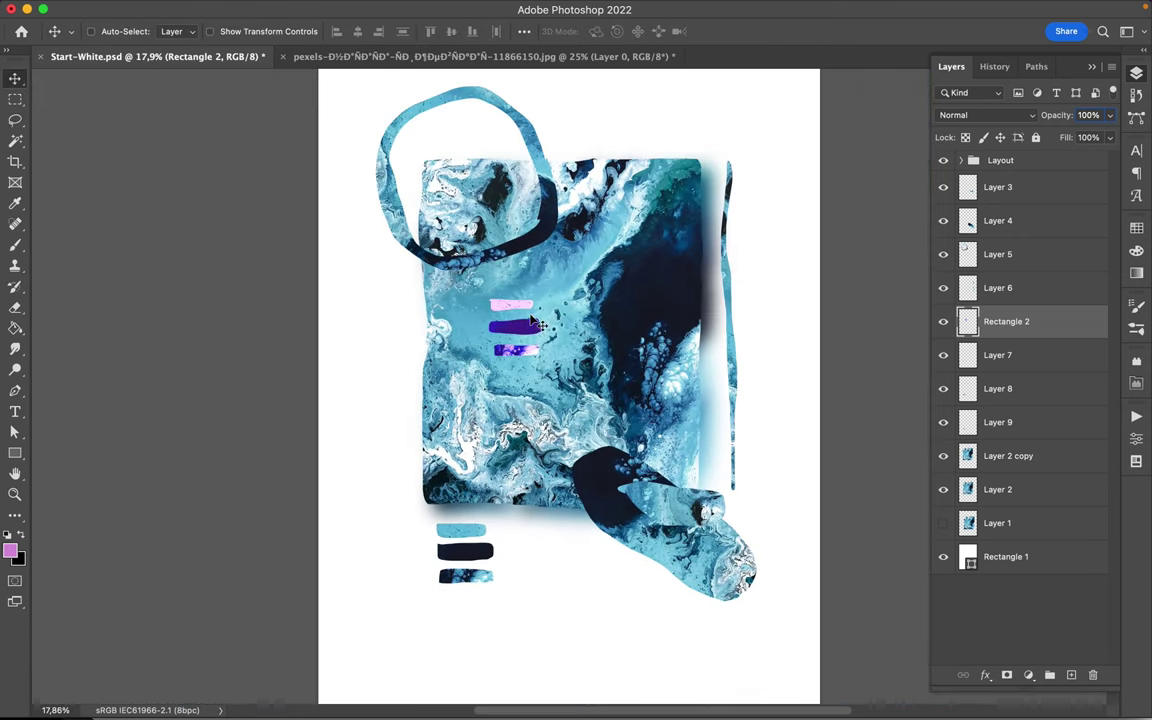
left_click_drag(535, 323, 529, 307)
- Draw a yellow Rectangle 3 overlapping the fluid image's top edge
left_click(1136, 228)
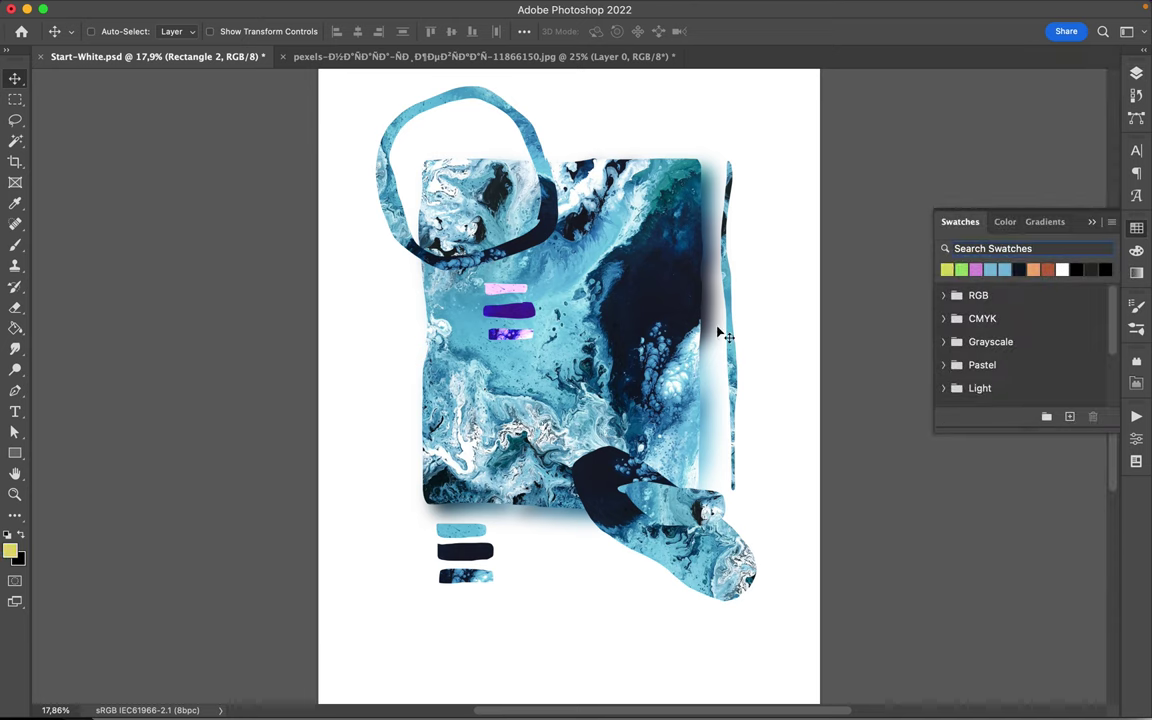
key("u")
left_click_drag(567, 99, 692, 176)
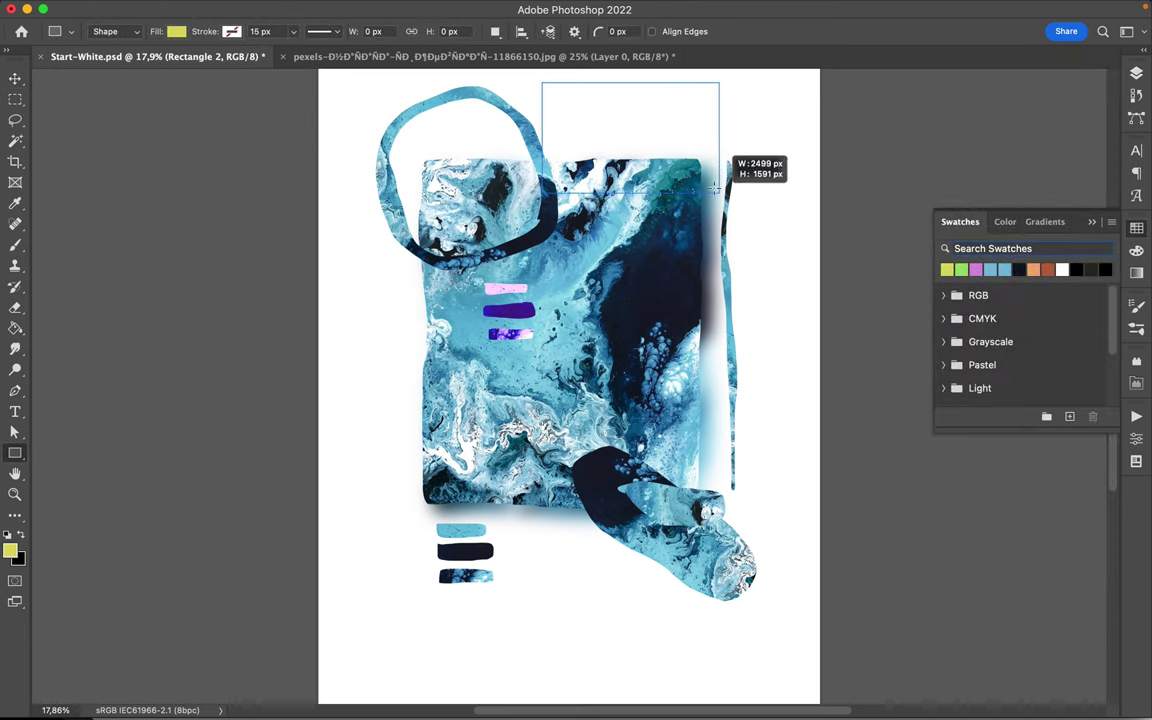
left_click(1137, 75)
left_click(1136, 228)
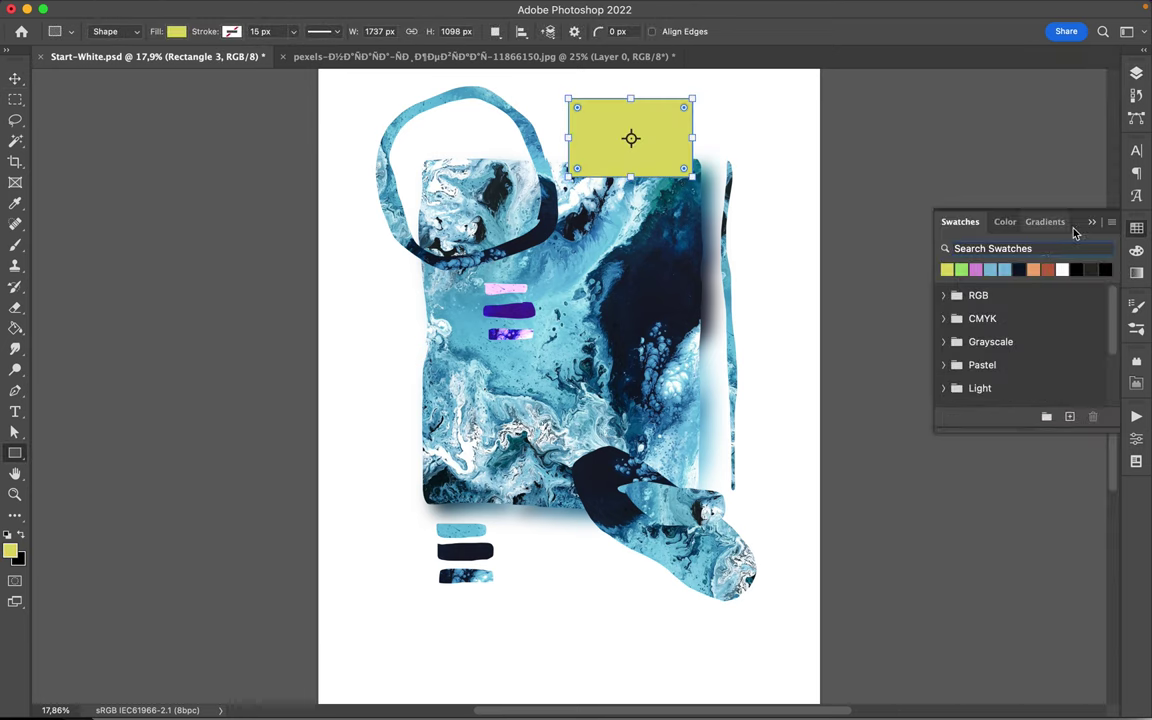
left_click(1137, 73)
right_click(1025, 322)
left_click(877, 592)
scroll(672, 197, "up", 3)
- Trace a rough freehand outline around the yellow rectangle
key("l")
left_click_drag(511, 258, 671, 263)
left_click_drag(678, 195, 672, 189)
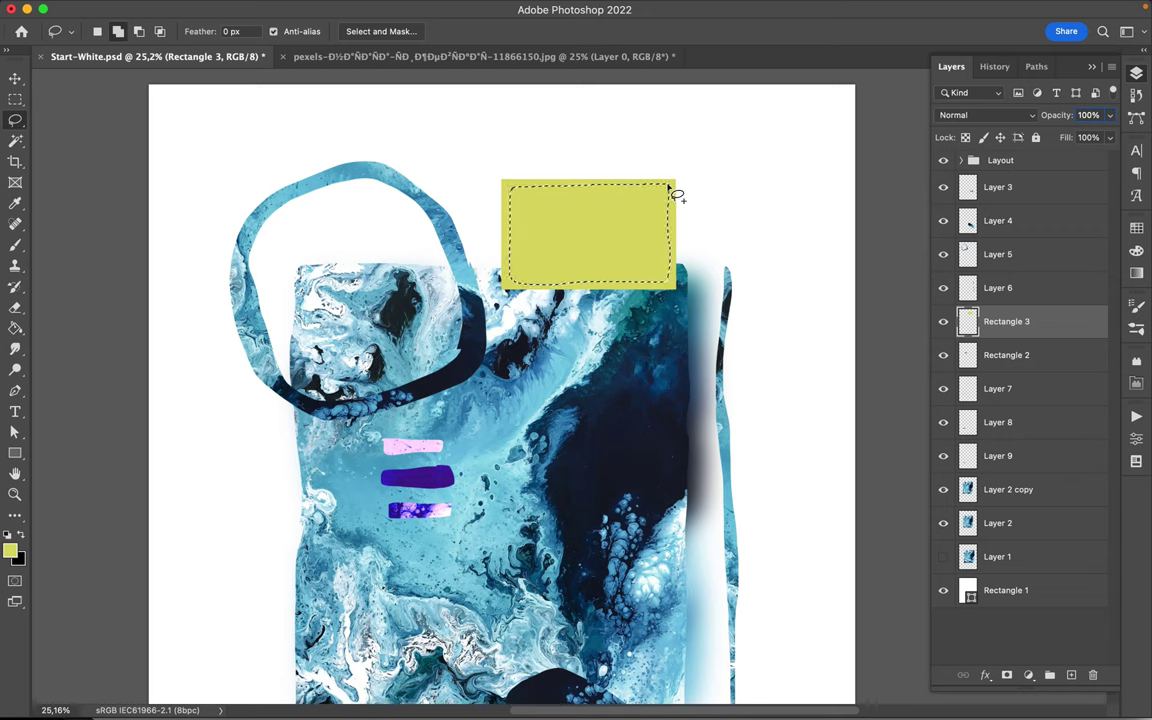
- Invert the selection around the yellow rectangle
key("super+shift+i")
key("m")
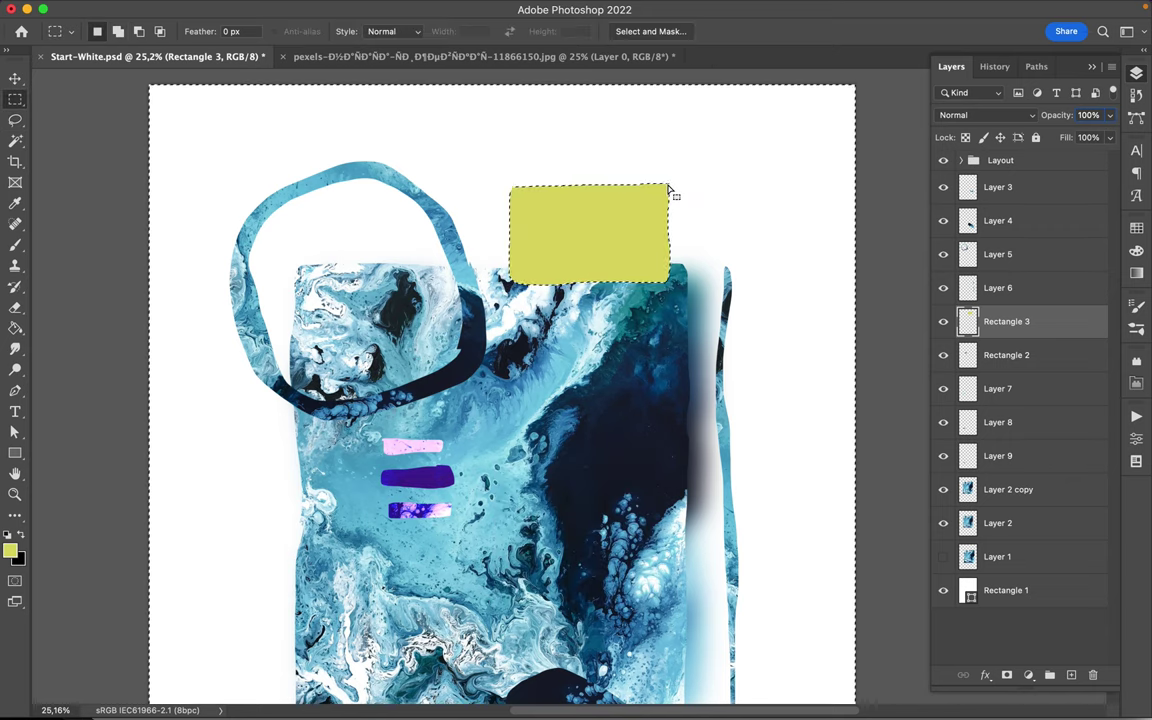
key("v")
scroll(637, 249, "down", 1)
scroll(641, 251, "down", 2)
scroll(641, 251, "up", 1)
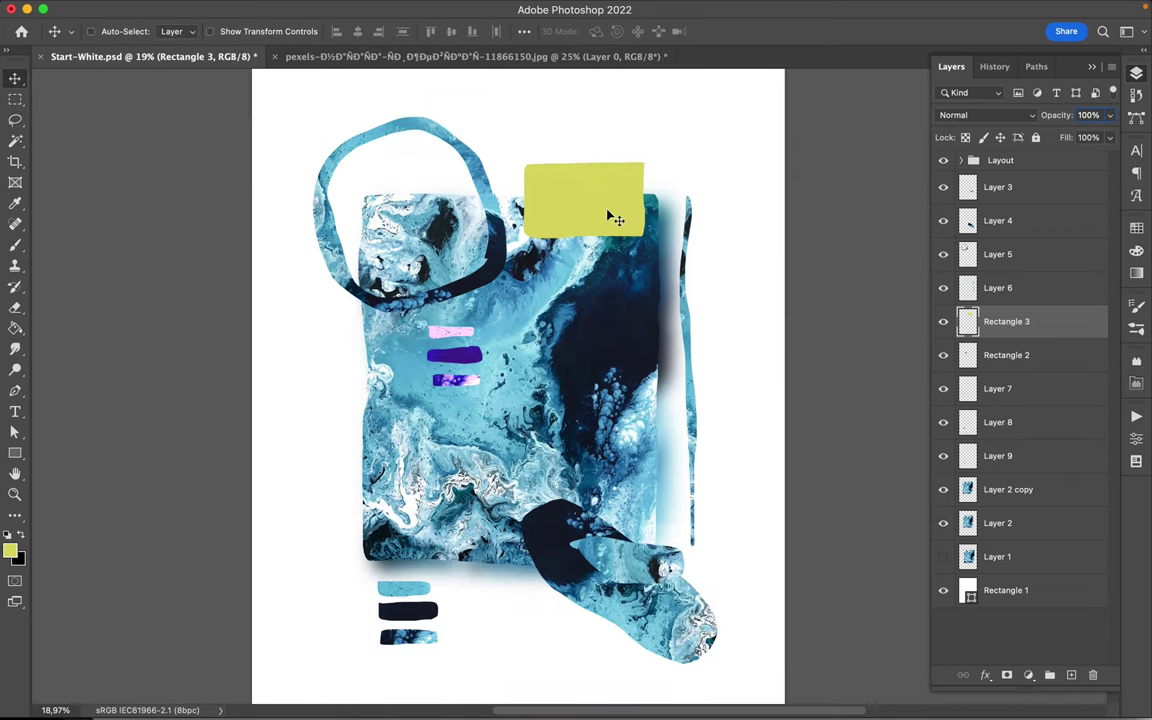
scroll(612, 219, "down", 3)
scroll(617, 365, "up", 2)
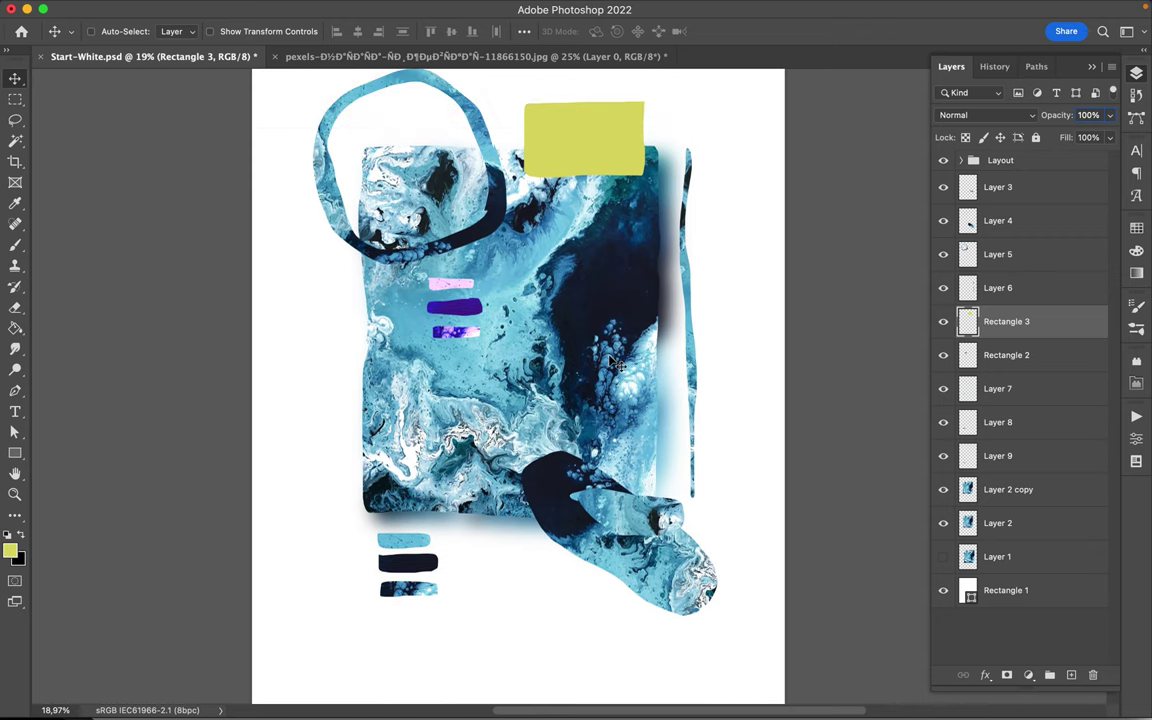
- Scale the yellow rectangle down from its top-left corner
key("super+t")
left_click_drag(524, 101, 558, 110)
key("Return")
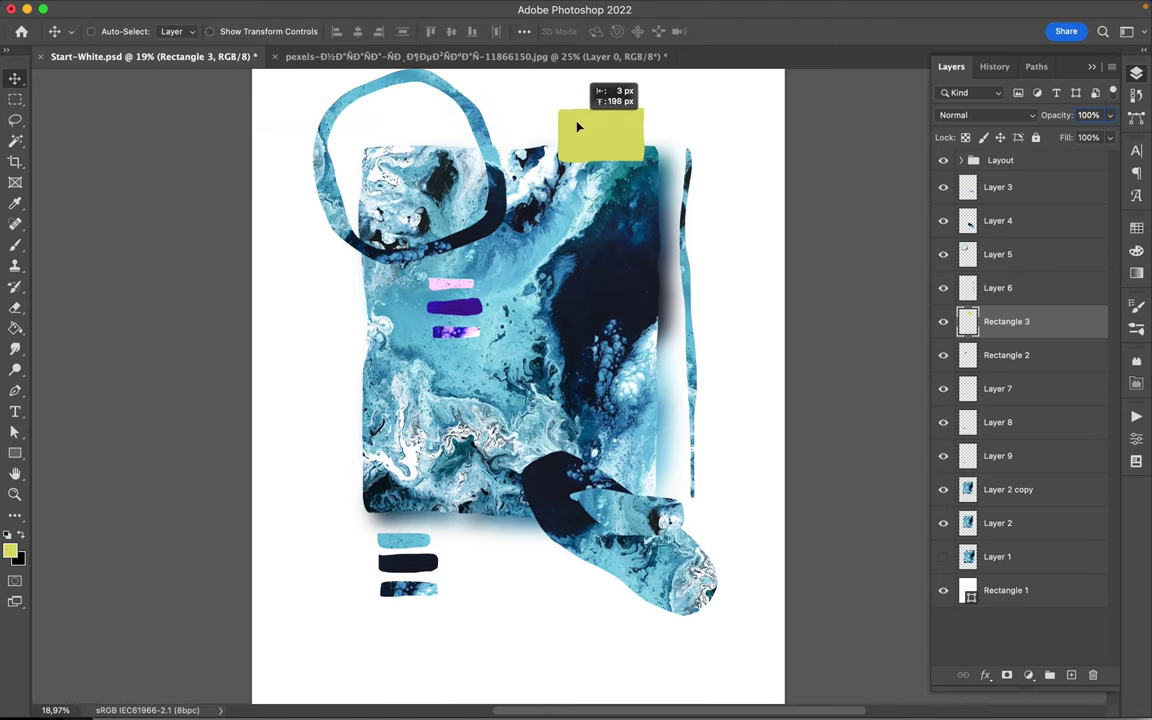
key("b")
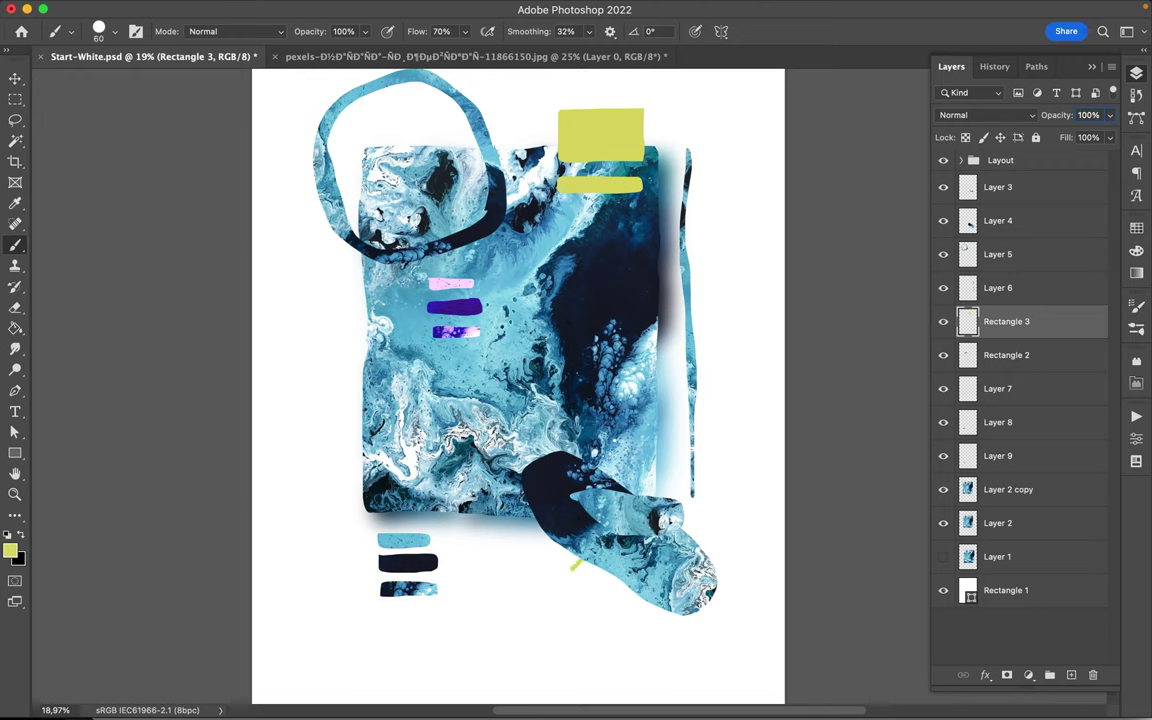
- Move Rectangle 3 up the layer stack, then return it below Layer 6
left_click_drag(1022, 346, 1022, 205)
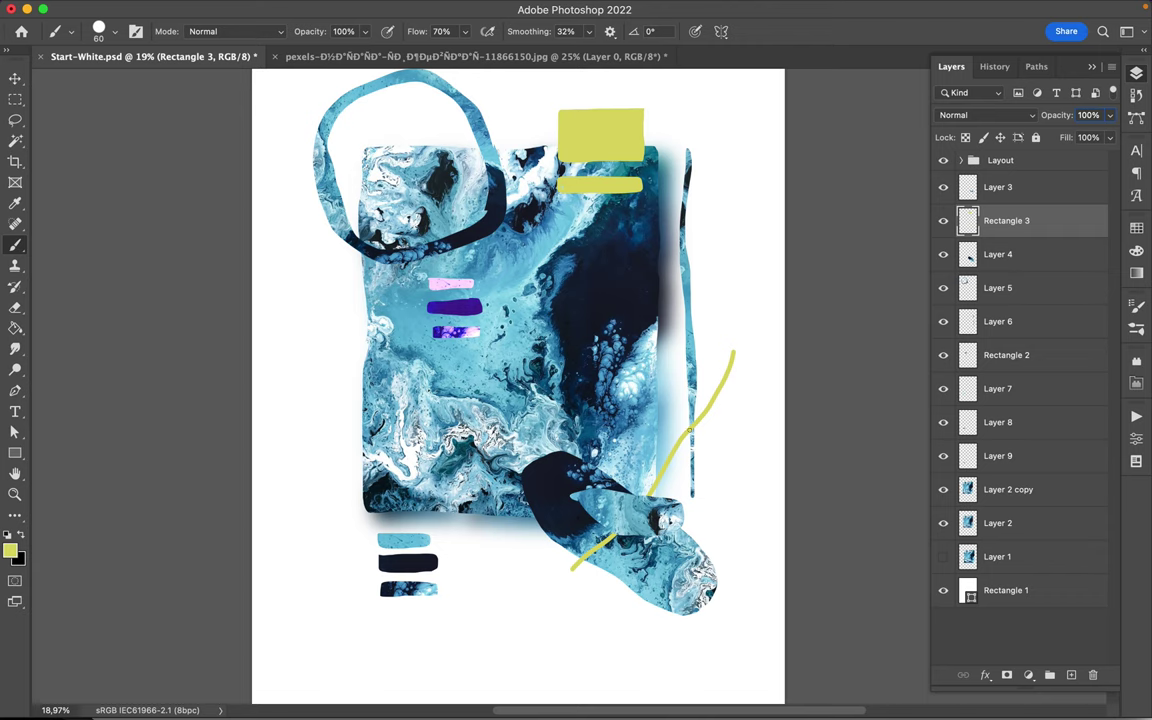
key("ctrl+bracketleft")
key("ctrl+bracketleft")
key("ctrl+bracketleft")
scroll(640, 390, "down", 2)
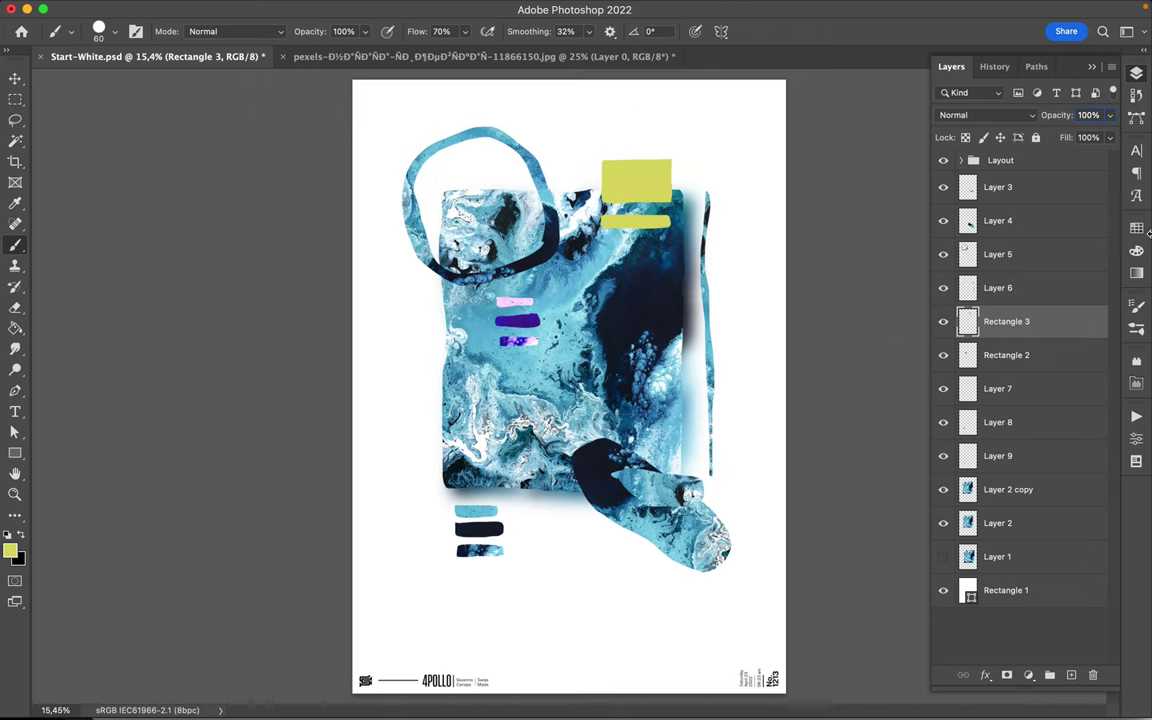
- Choose pink as the painting colour and set the brush size to 268 px
left_click(1136, 228)
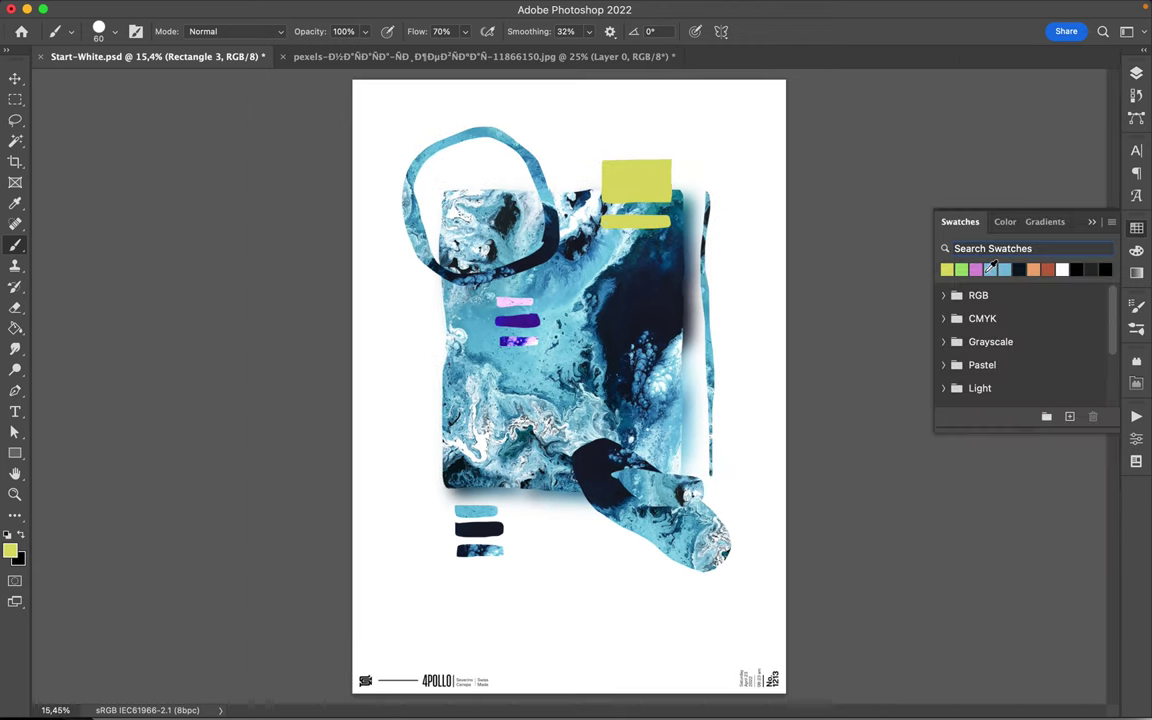
left_click_drag(976, 269, 973, 270)
scroll(534, 534, "up", 2)
right_click(377, 365)
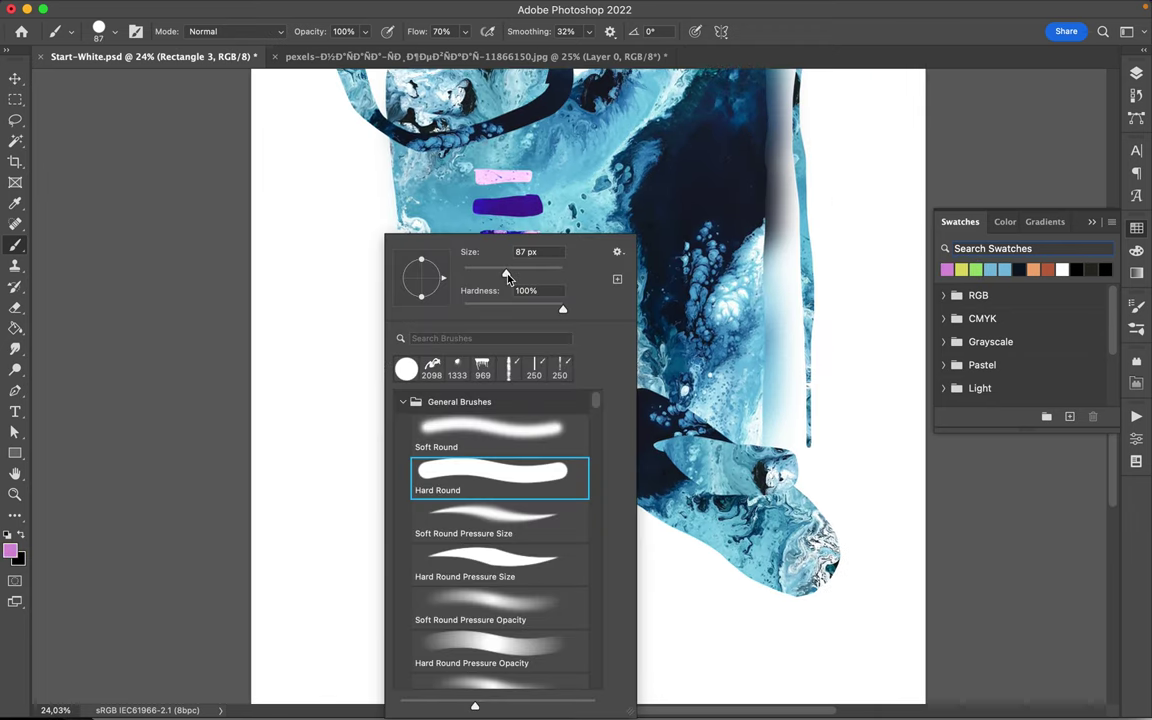
type("268")
key("Return")
- Paint two thick pink vertical bars left of the blue marbled block
mouse_move(378, 300)
left_mouse_down()
mouse_move(388, 432)
mouse_move(410, 300)
mouse_move(378, 320)
mouse_move(378, 390)
mouse_move(395, 300)
left_mouse_up()
scroll(395, 380, "down", 2)
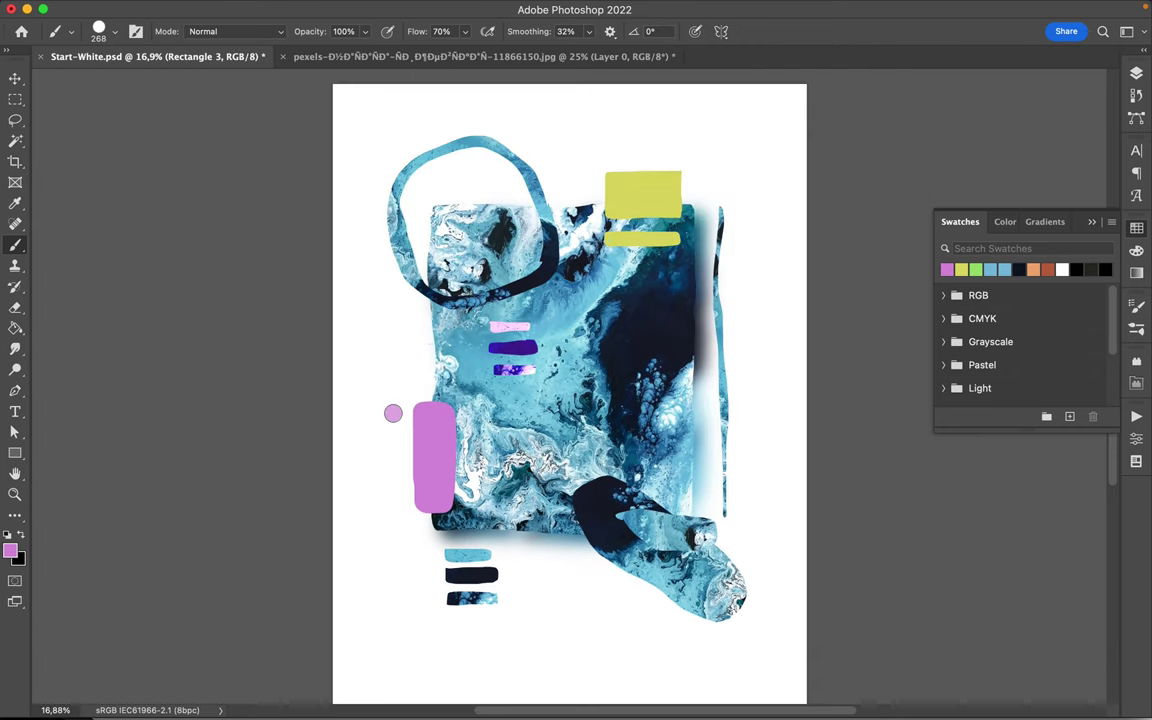
mouse_move(395, 418)
left_mouse_down()
mouse_move(393, 505)
mouse_move(391, 415)
left_mouse_up()
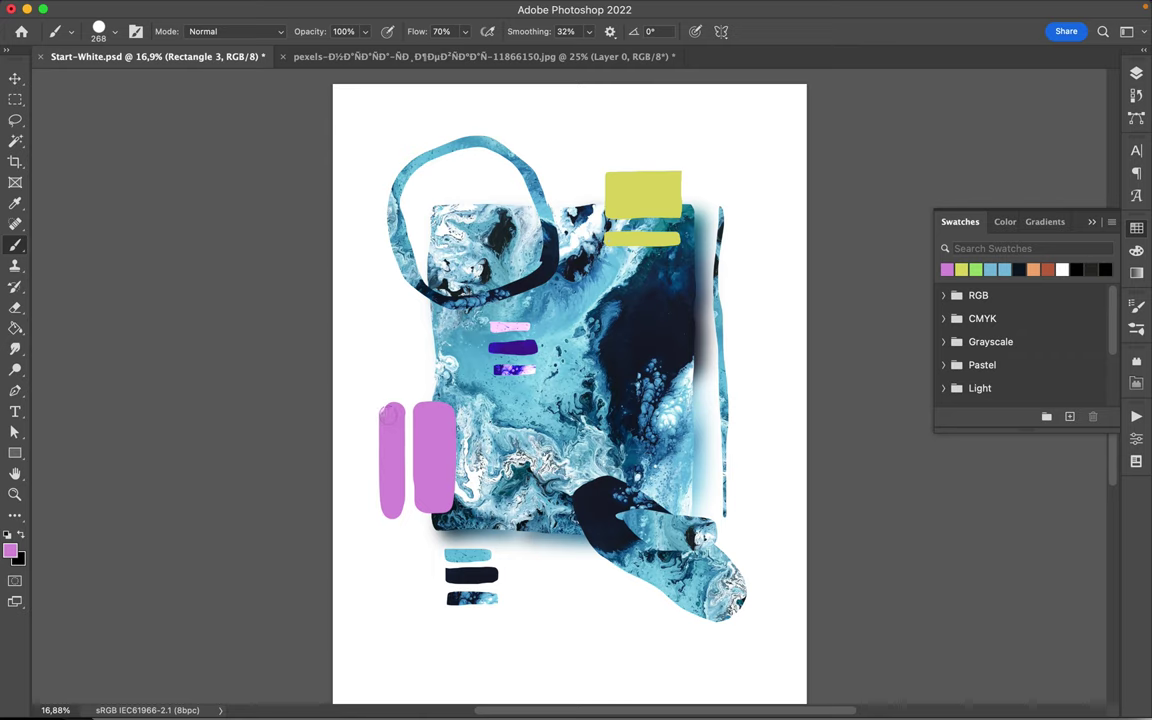
- Select the area around the two pink bars and copy it onto a new layer
key("v")
key("ctrl+t")
key("Escape")
key("m")
left_click_drag(362, 379, 463, 527)
key("ctrl+j")
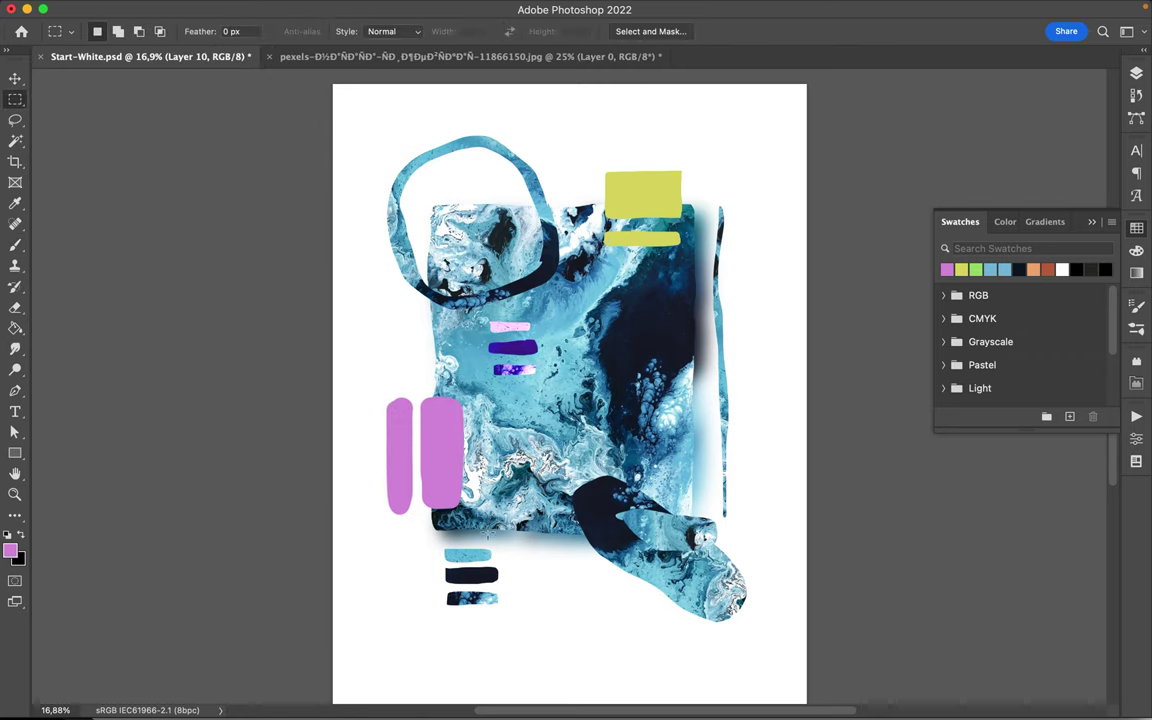
- Scale the copied pink bars down to about 68% with Free Transform
key("ctrl+t")
mouse_move(380, 516)
left_mouse_down()
mouse_move(424, 458)
mouse_move(431, 470)
left_mouse_up()
key("Return")
key("v")
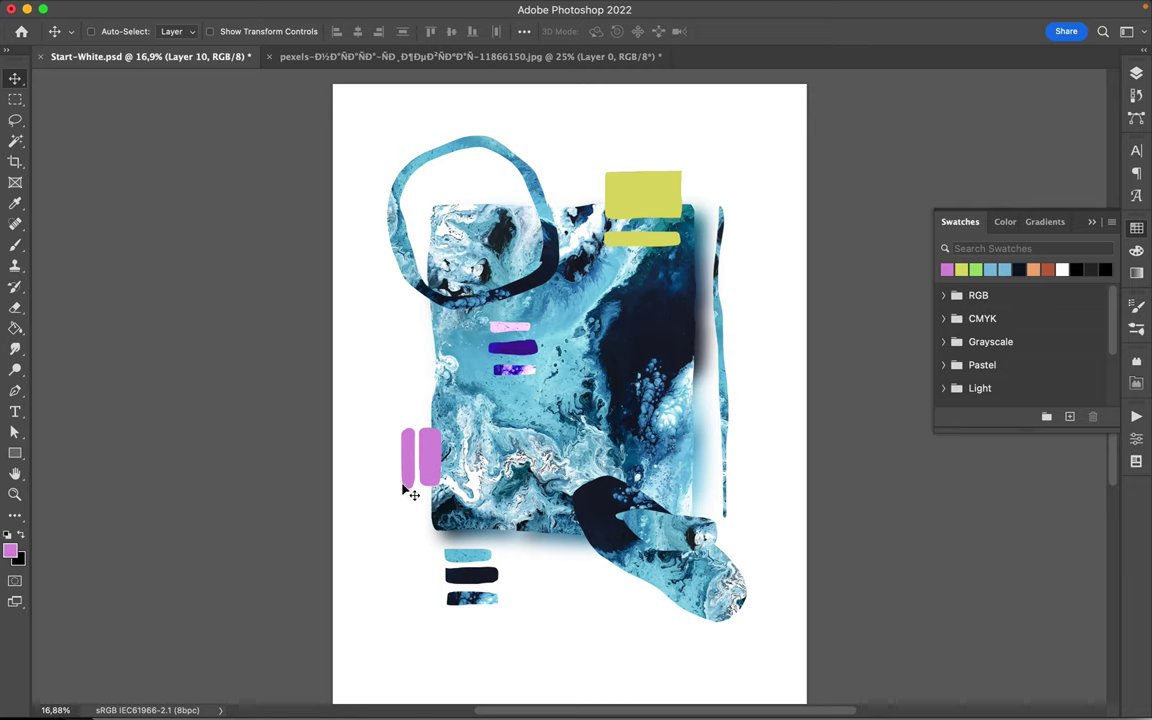
- Enlarge the yellow Rectangle 3 block toward the upper left and sample its yellow as paint colour
left_click(661, 195, "super")
key("super+t")
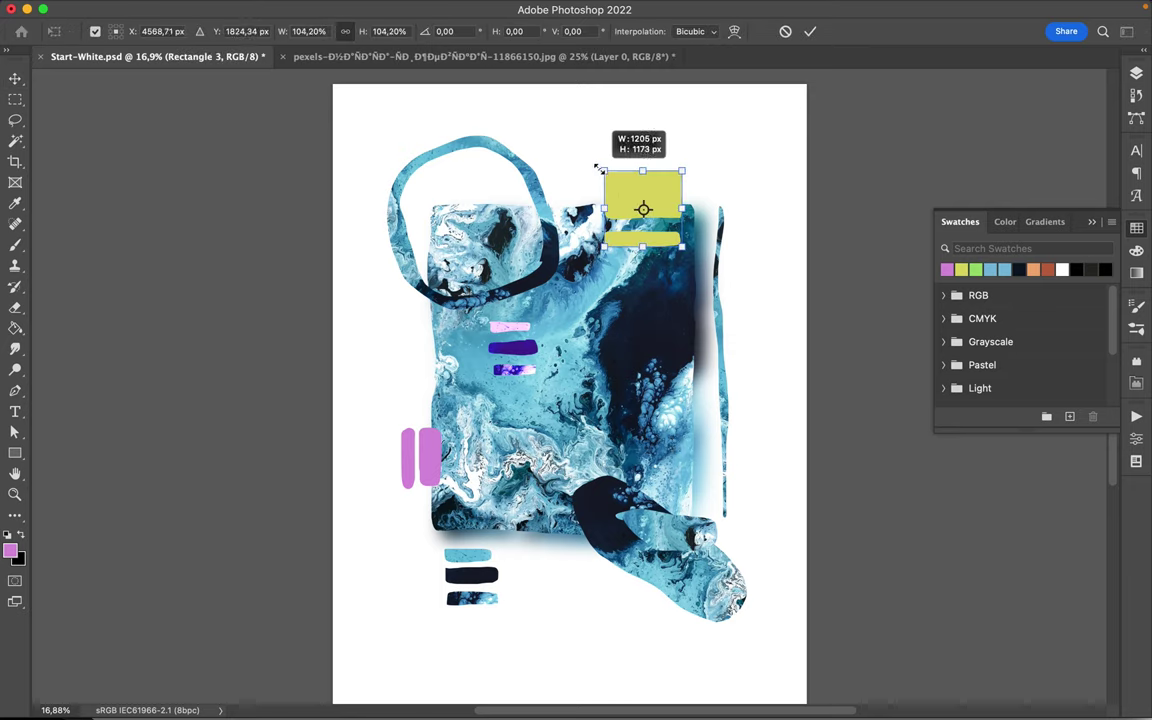
left_click_drag(604, 171, 594, 160)
key("Return")
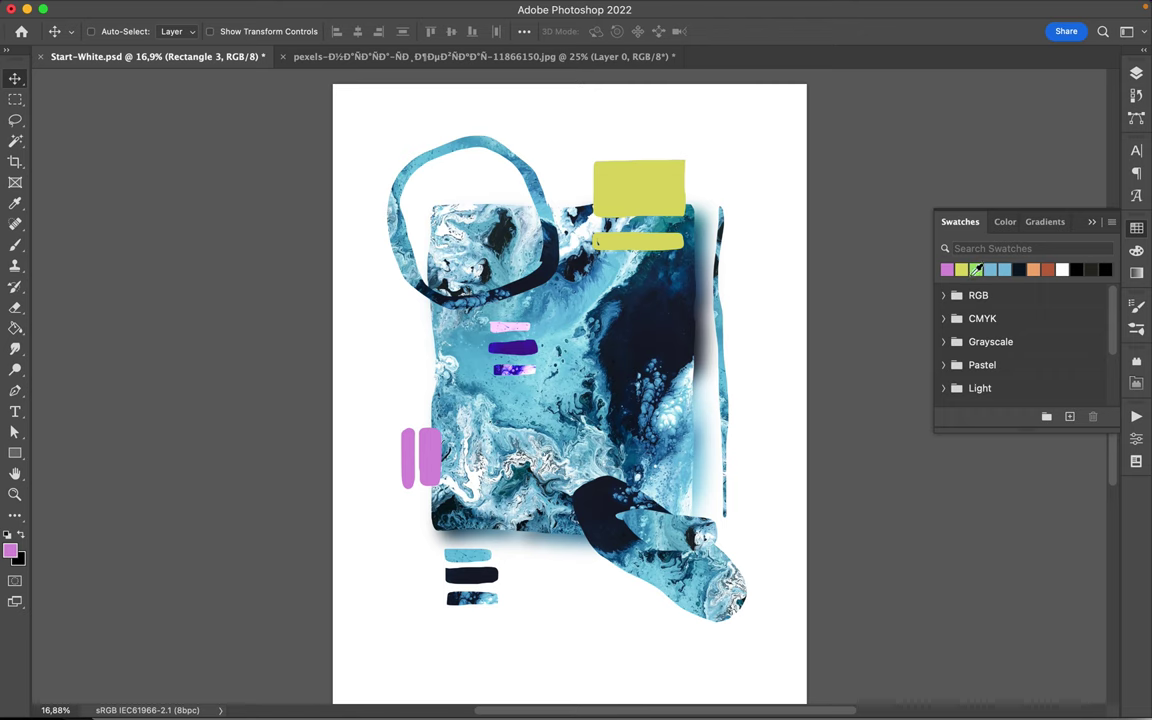
key("b")
left_click(615, 200, "alt")
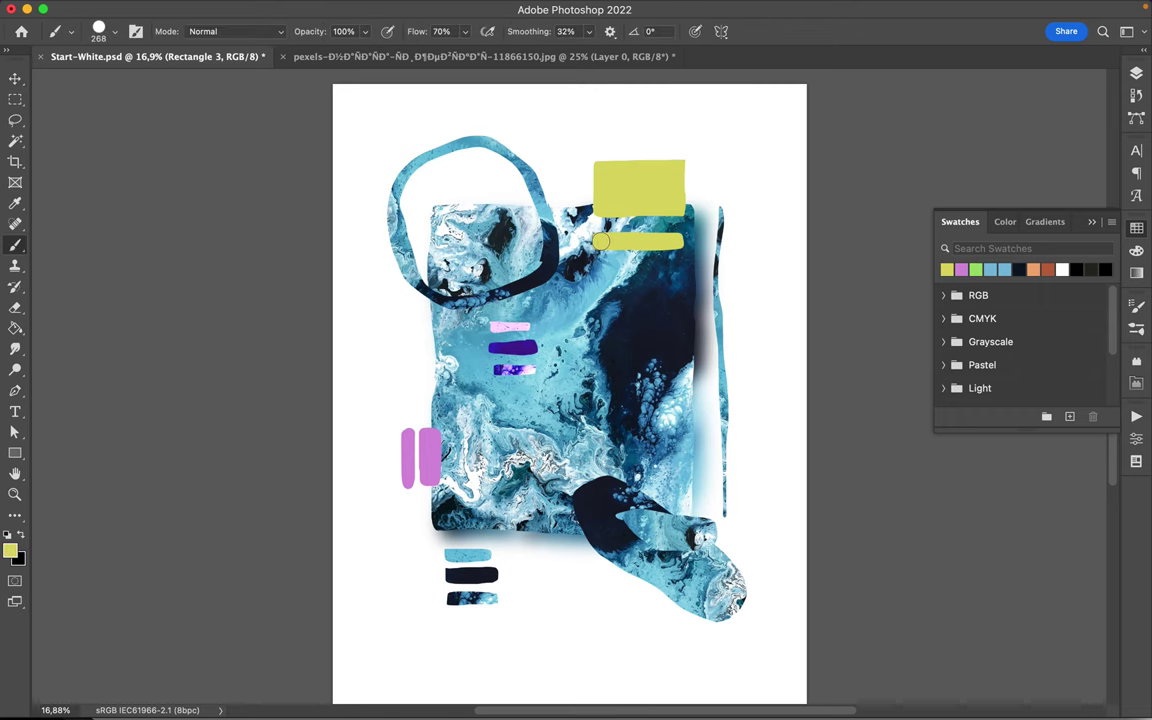
- Paint a wide light-green vertical bar over the blue block's right side
key("v")
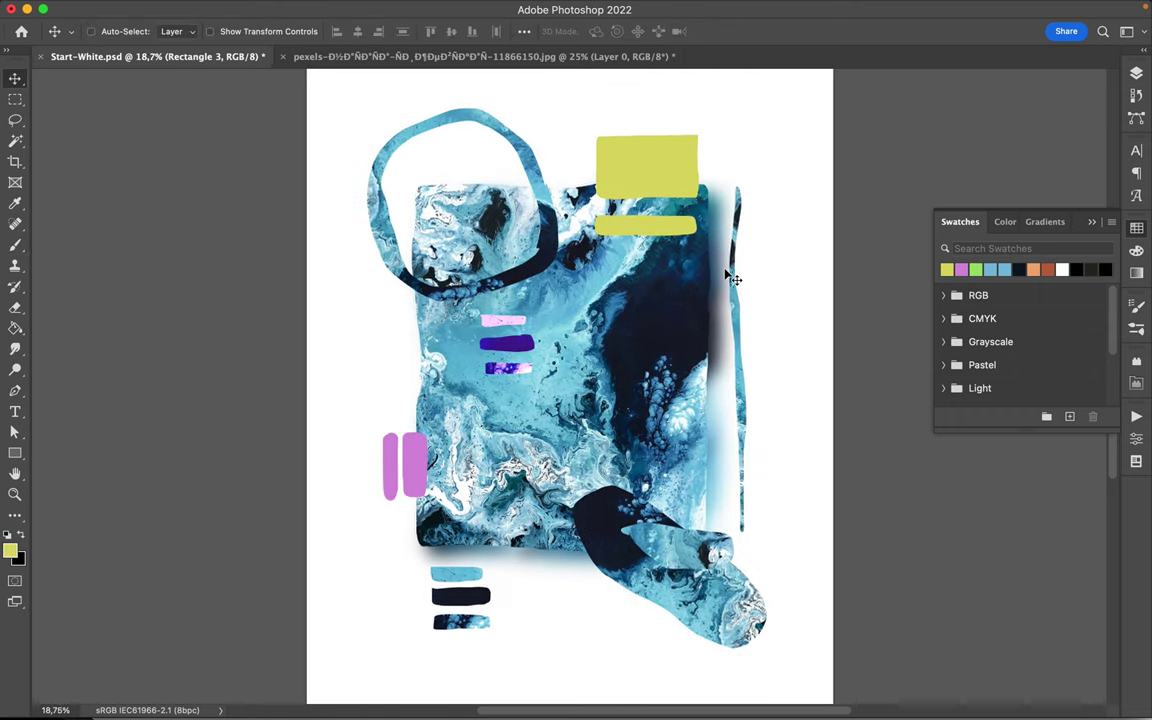
scroll(728, 268, "up", 3, "alt")
left_click(975, 269)
key("b")
left_click_drag(666, 303, 662, 455)
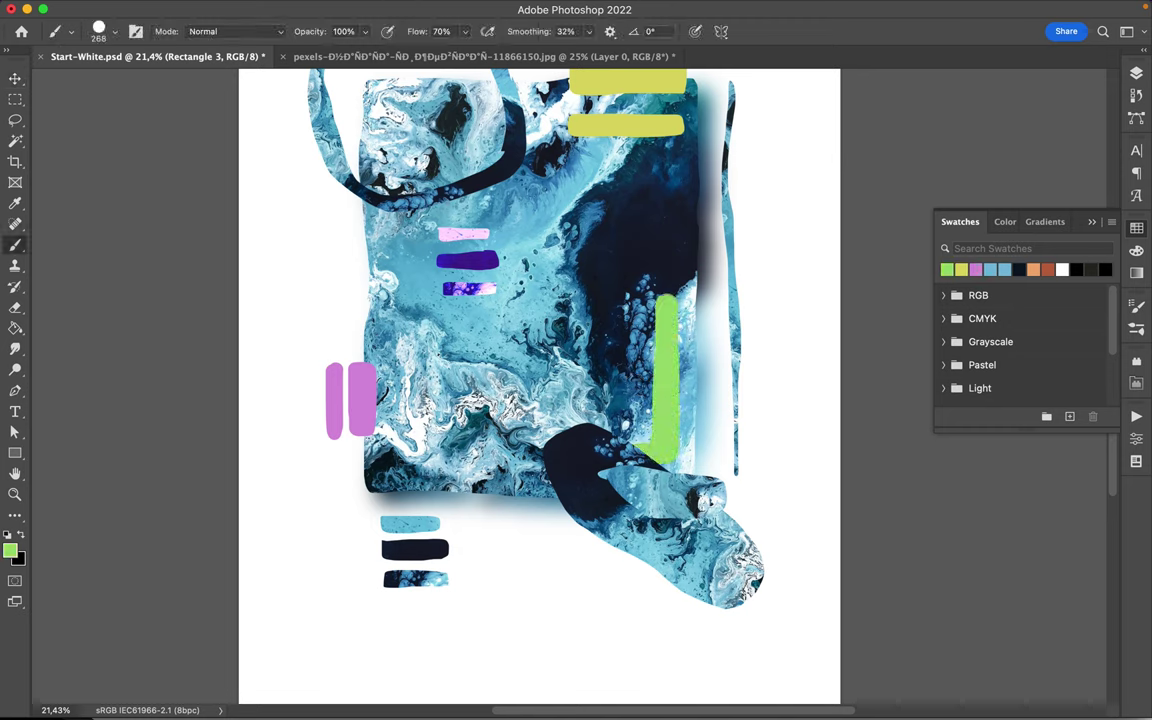
mouse_move(652, 298)
left_mouse_down()
mouse_move(652, 455)
mouse_move(605, 445)
left_mouse_up()
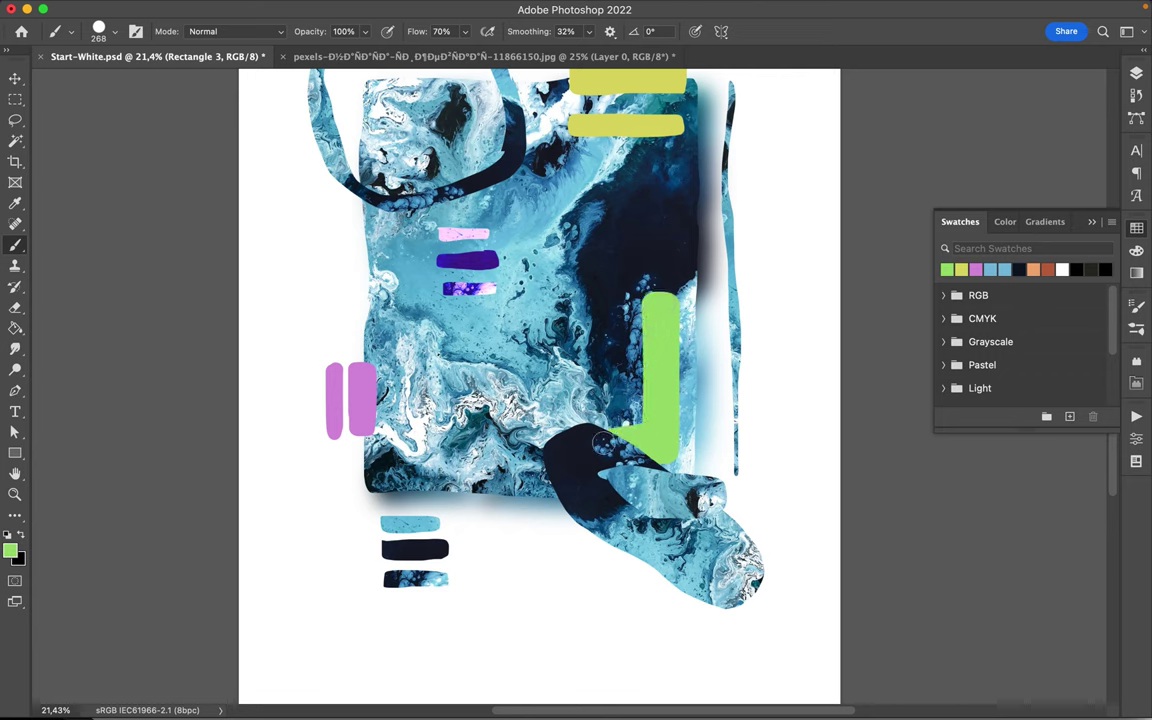
- Move Rectangle 3 higher in the layer stack
key("v")
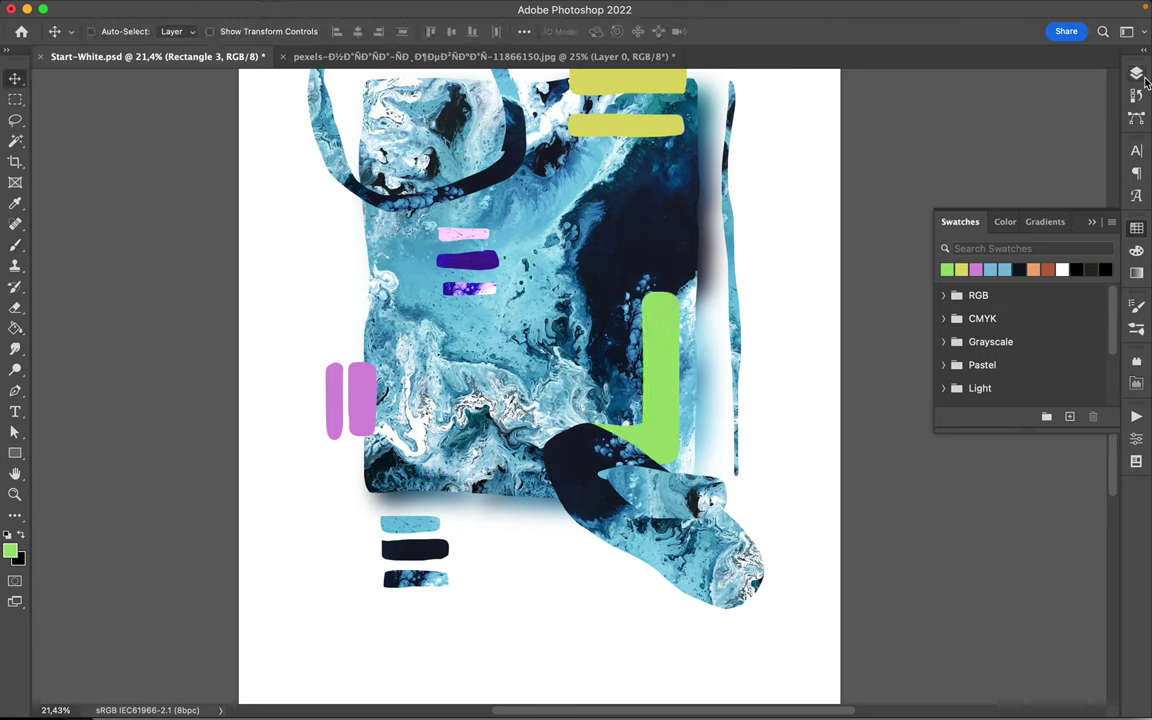
left_click(1136, 73)
left_click_drag(1000, 355, 1008, 215)
- Extend the green bar's edges and draw a rectangular selection around the green L
key("b")
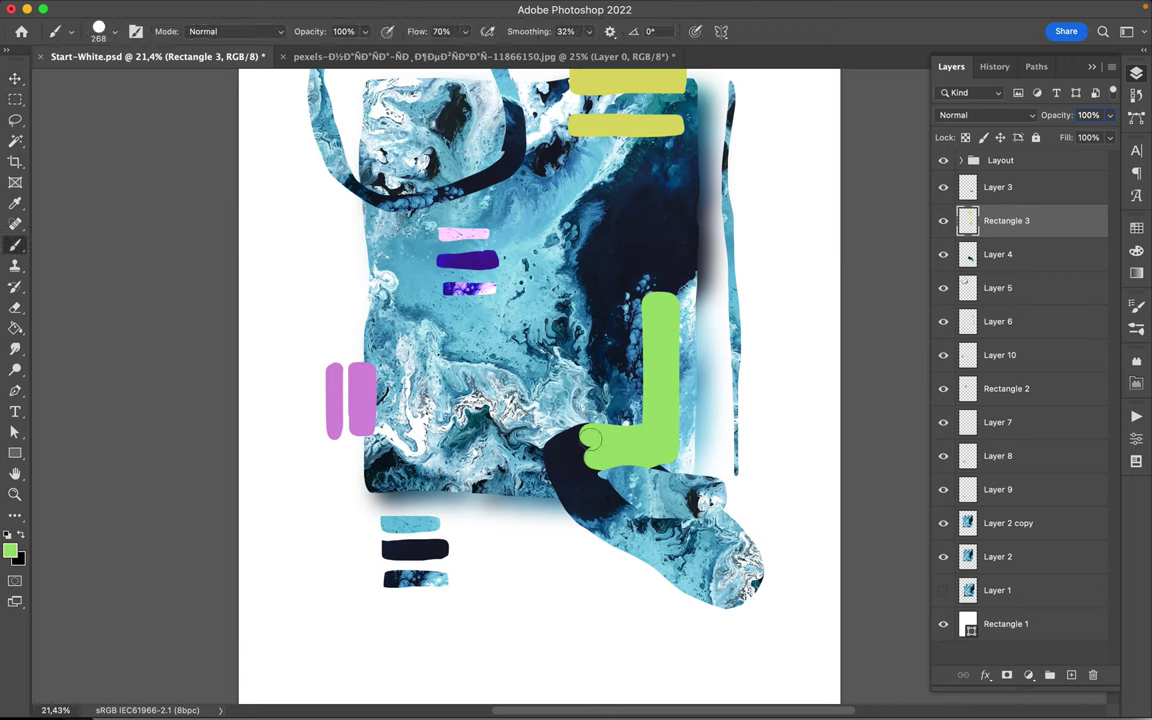
left_click_drag(667, 459, 654, 314)
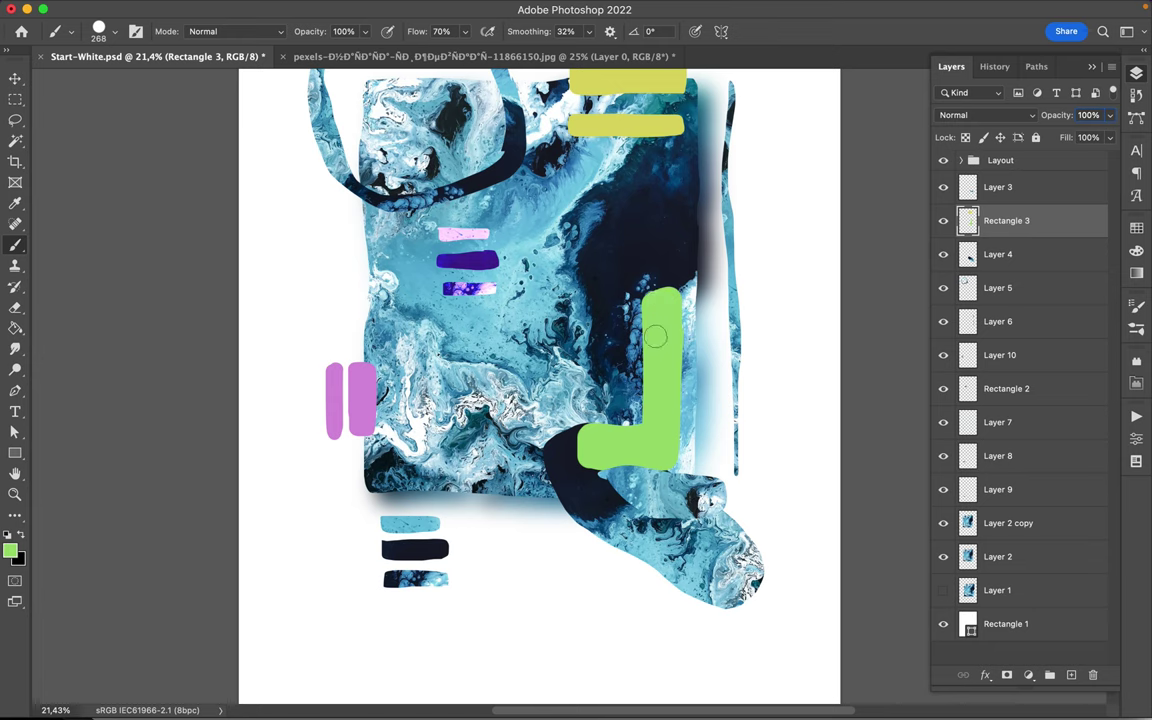
key("v")
key("m")
left_click_drag(551, 256, 736, 521)
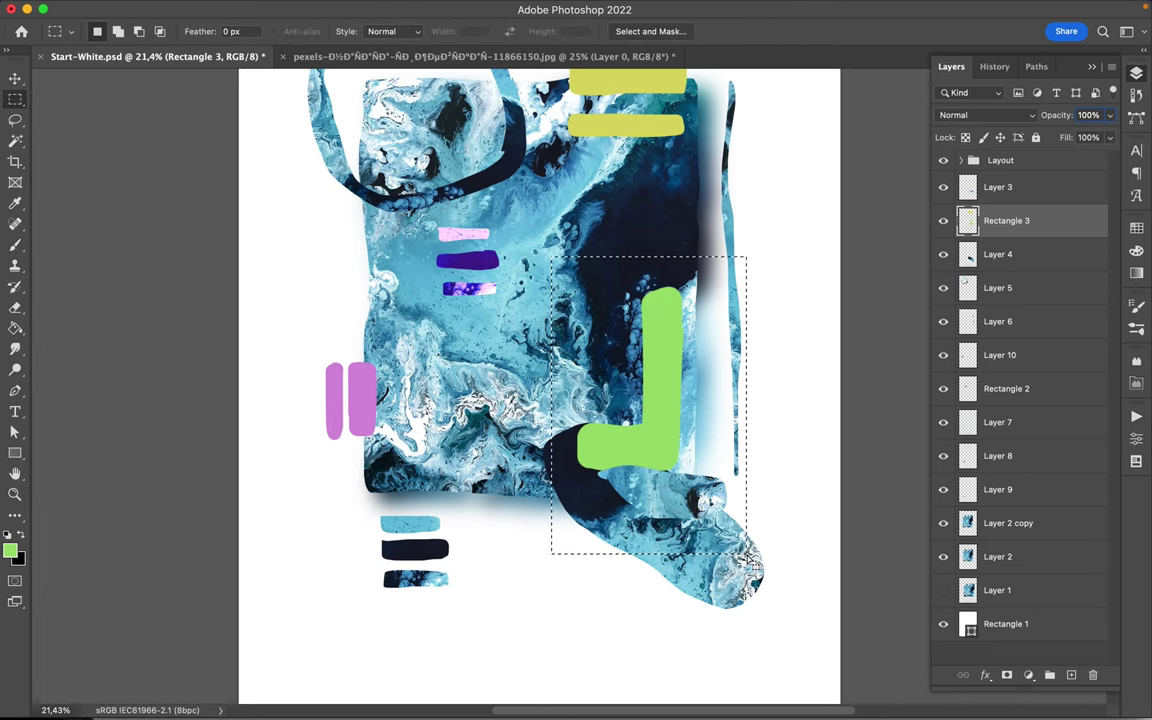
- Copy the selected green L onto a new layer and shift it down and right
key("ctrl+j")
key("v")
left_click_drag(629, 408, 650, 419)
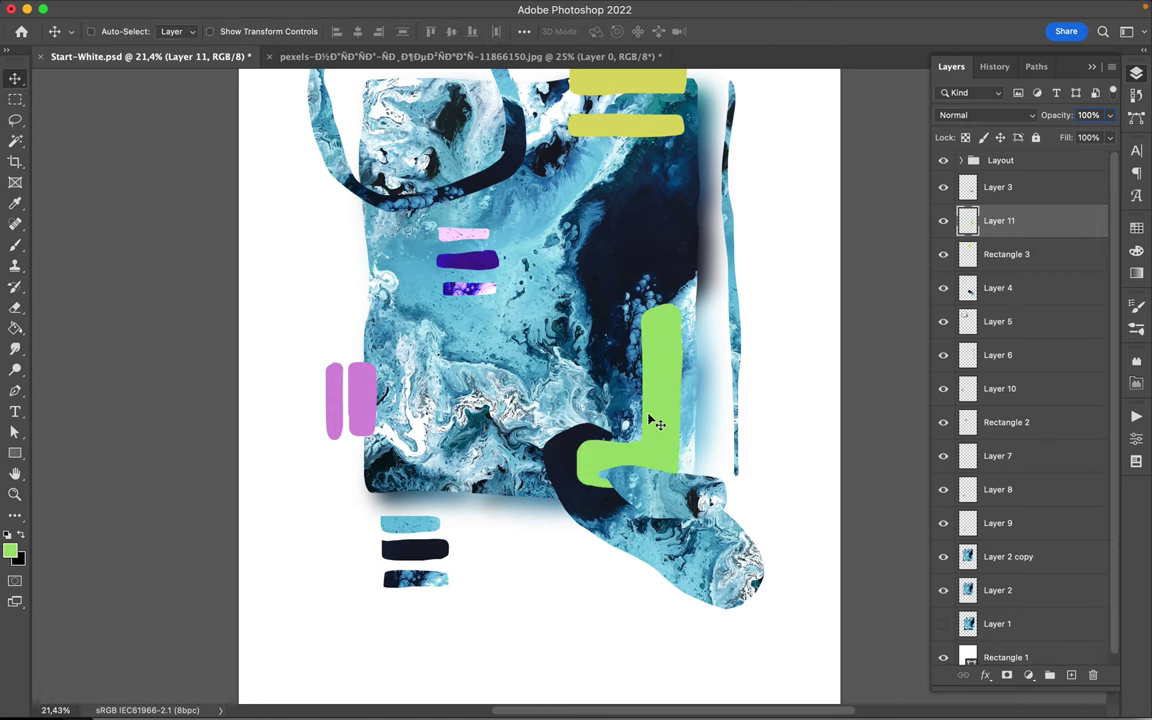
- Erase the L foot's top and left edges and a dark patch near its inner corner
key("e")
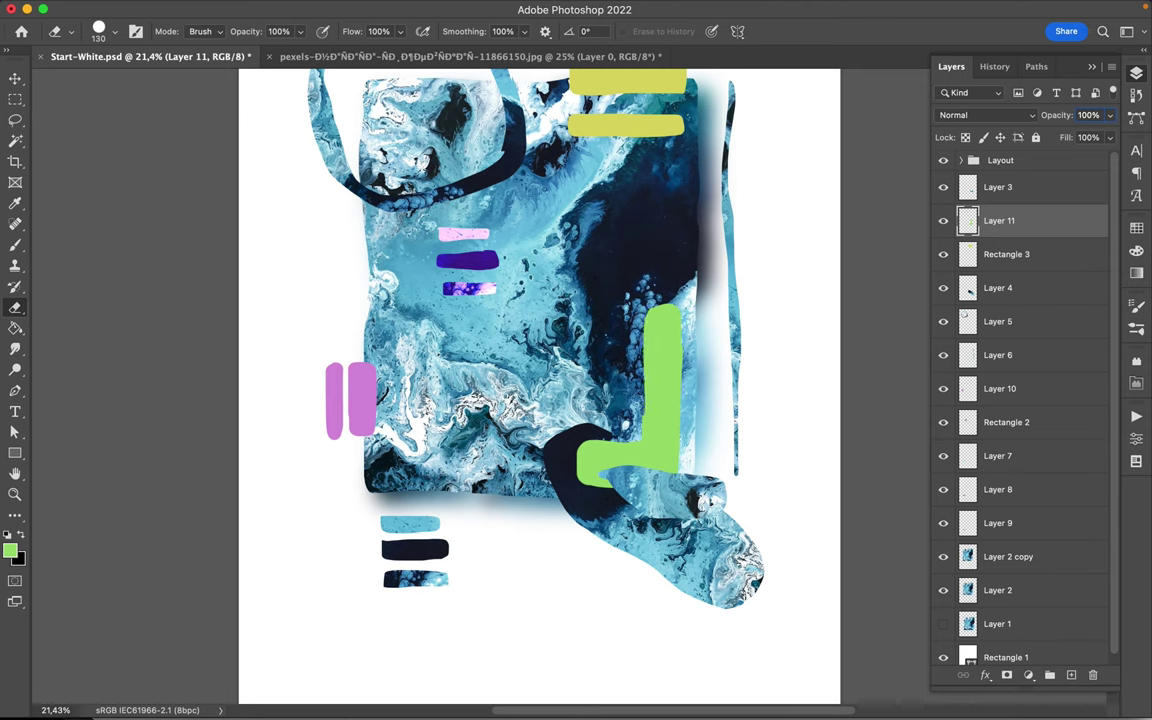
mouse_move(615, 440)
left_mouse_down()
mouse_move(575, 491)
mouse_move(605, 273)
left_mouse_up()
left_click_drag(622, 437, 596, 443)
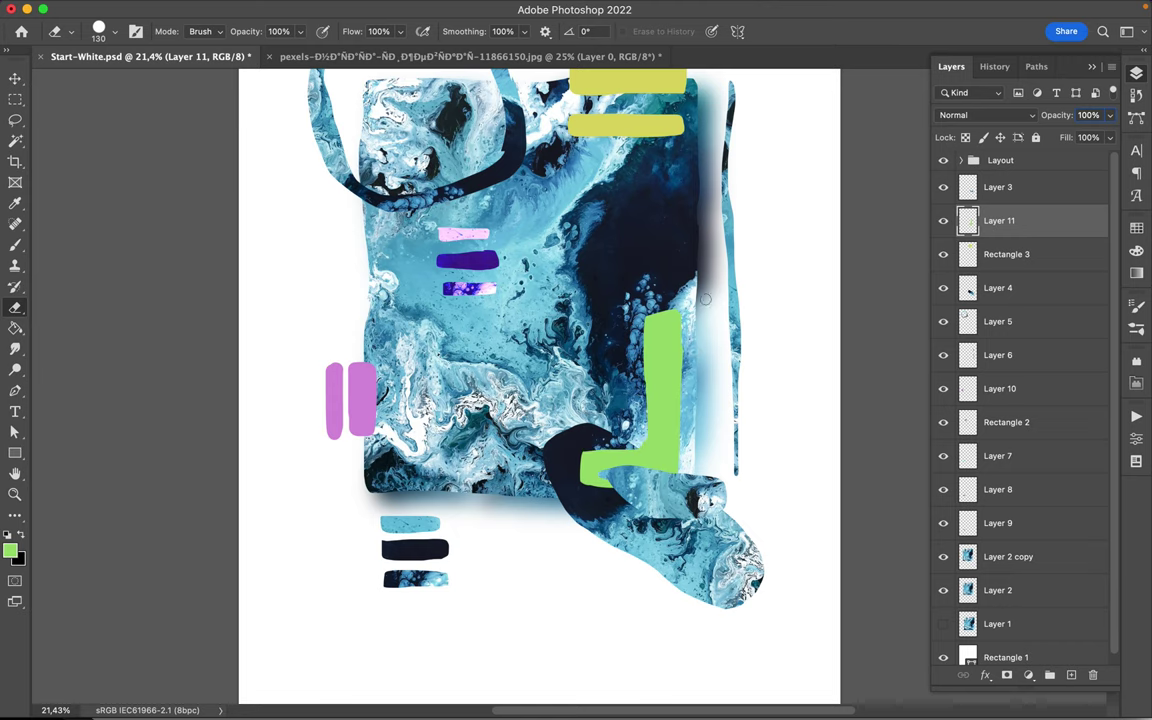
key("ctrl+0")
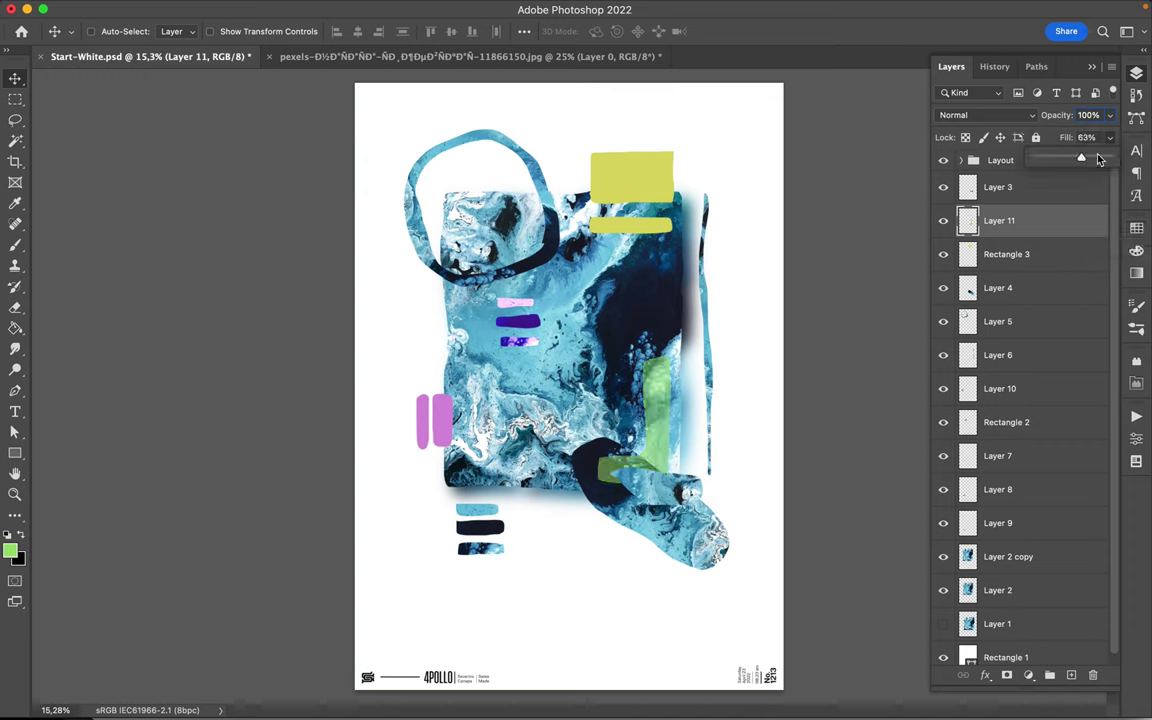
left_click(1000, 115)
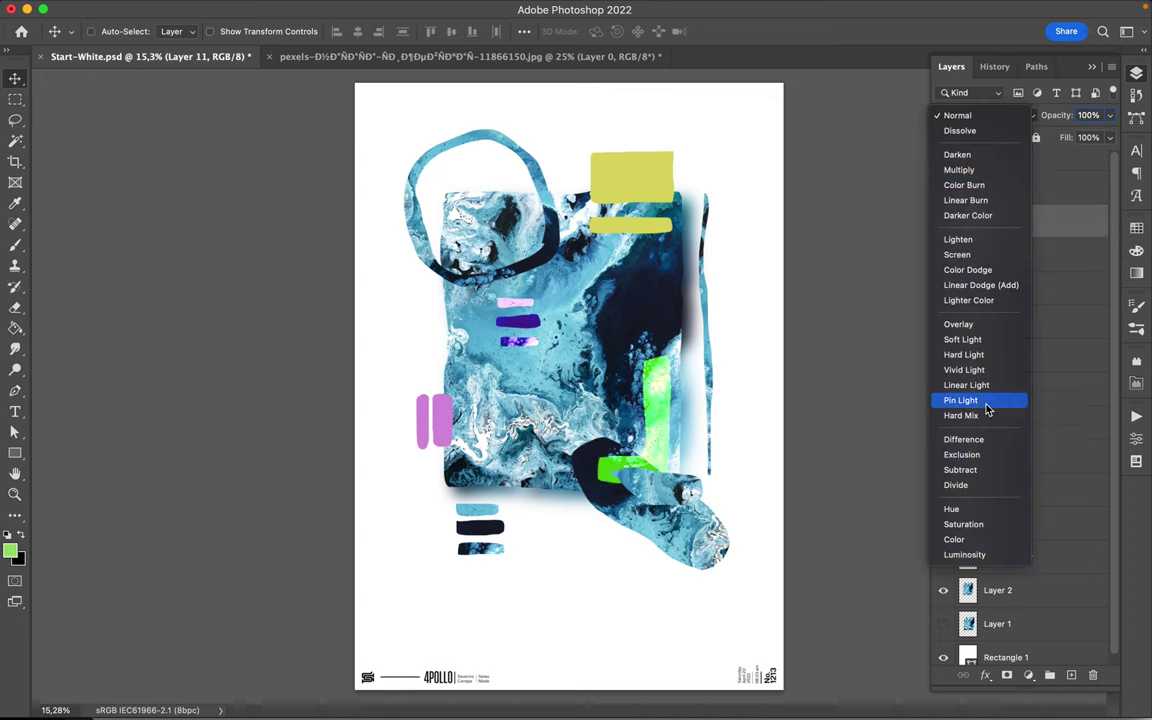
key("Escape")
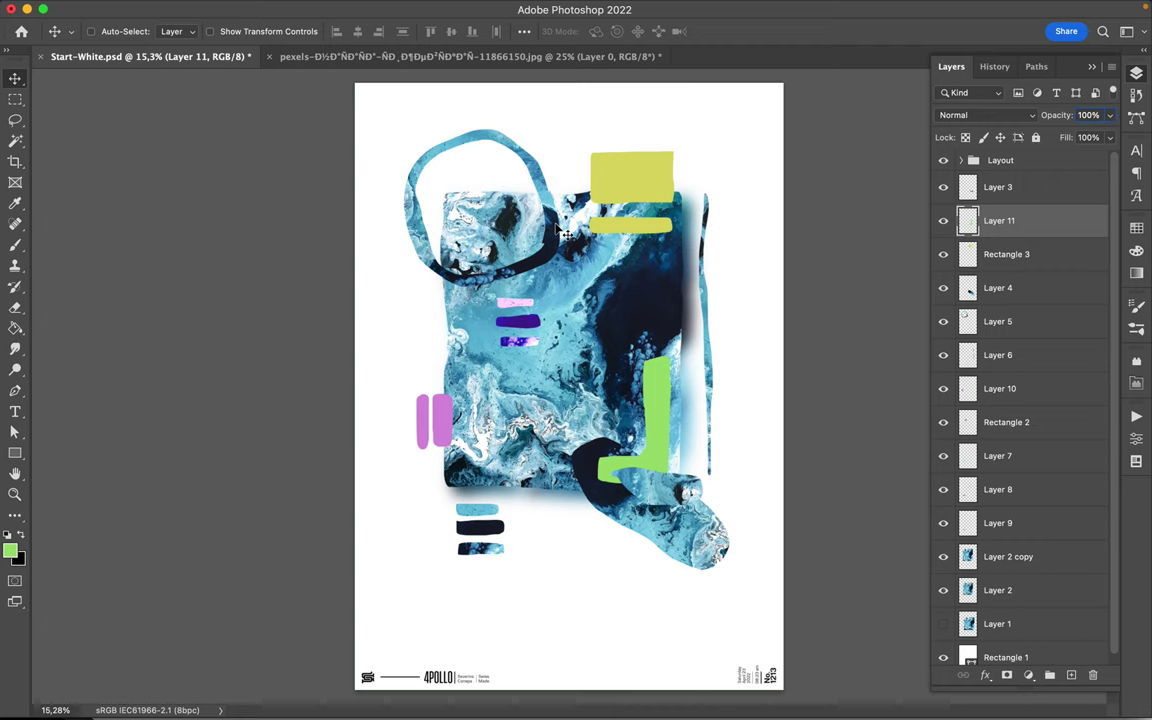
key("i")
left_click(654, 308)
- Add a new empty layer above Layer 11 and set the brush size to 35 px
key("l")
key("b")
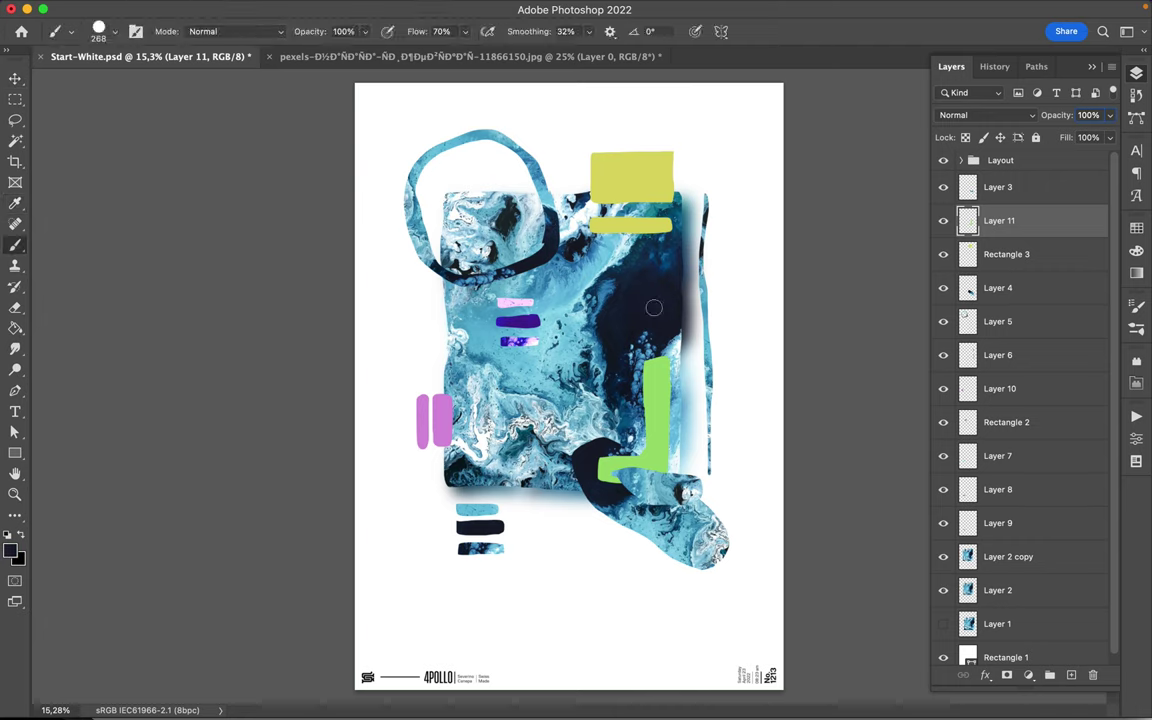
key("ctrl+shift+alt+n")
right_click(593, 237)
left_click_drag(712, 272, 672, 274)
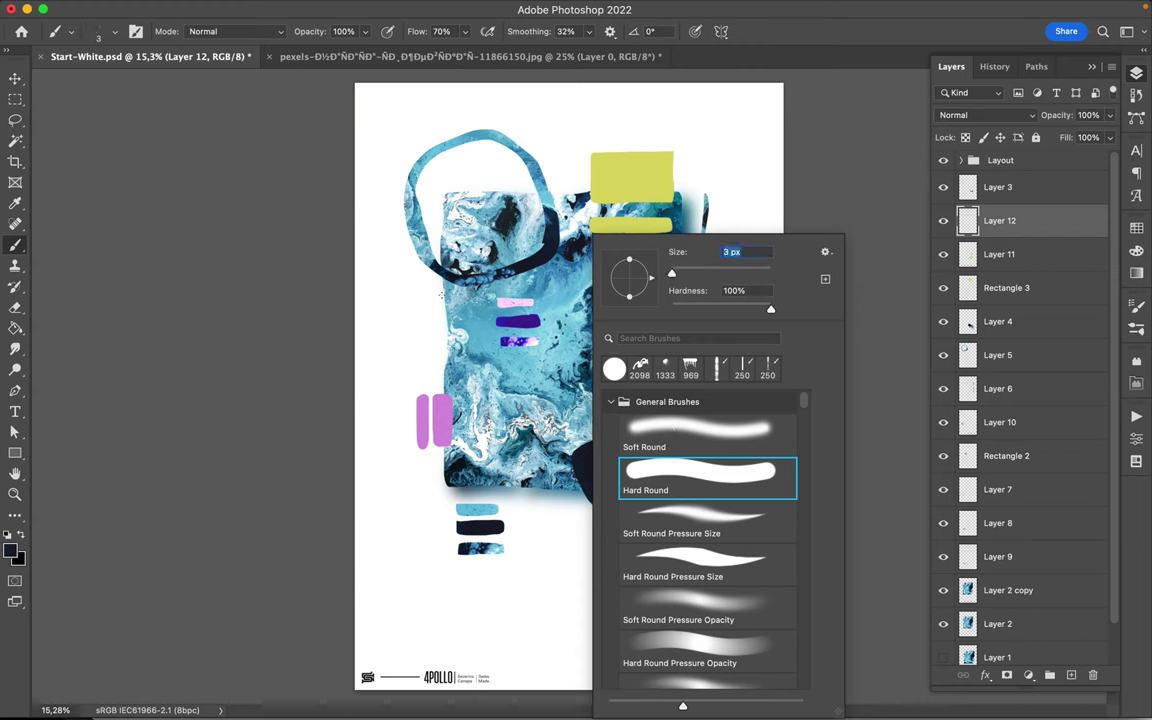
key("Return")
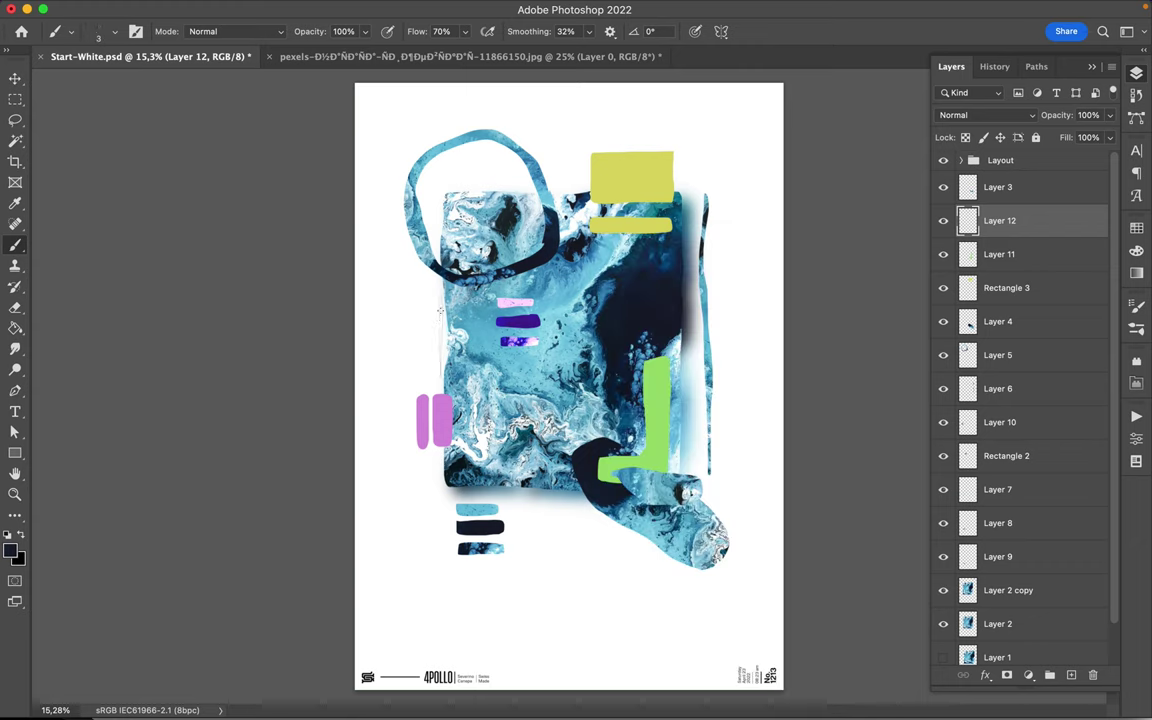
- Draw a faint vertical line left of the marble image and thin lines beneath it
left_click_drag(439, 296, 438, 380)
scroll(522, 333, "up", 3)
scroll(522, 333, "up", 2)
scroll(522, 333, "up", 2)
scroll(522, 333, "up", 3)
scroll(480, 380, "down", 2)
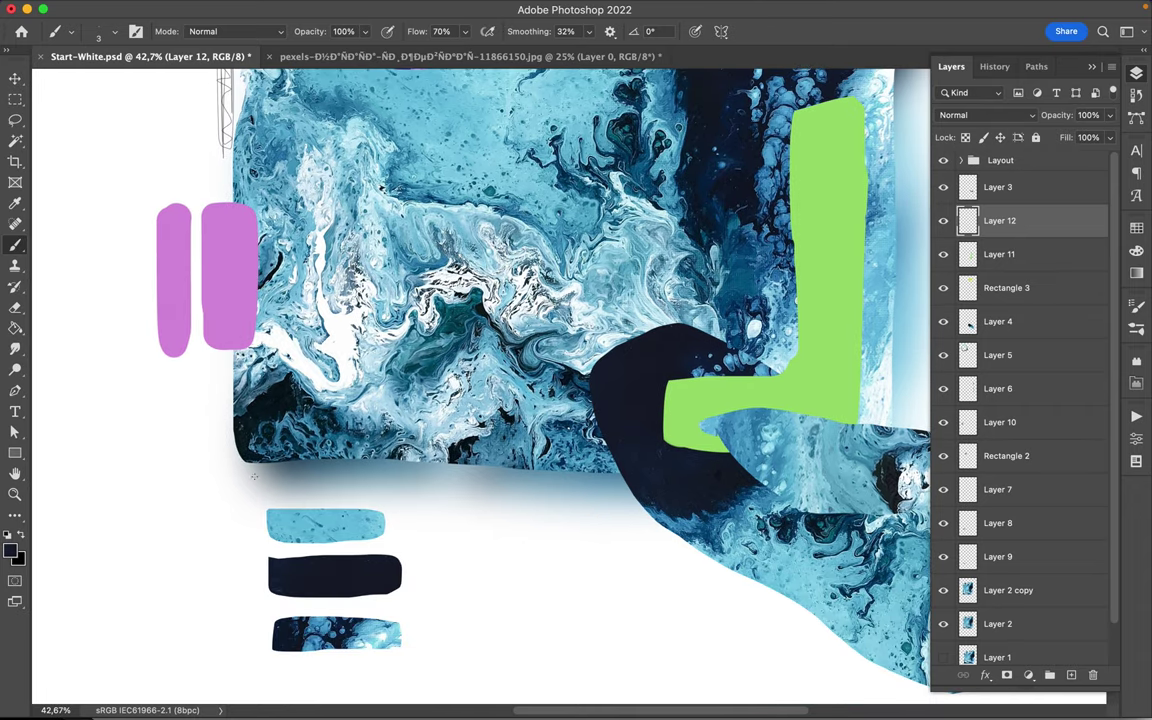
mouse_move(330, 471)
left_mouse_down()
mouse_move(620, 483)
mouse_move(240, 474)
mouse_move(460, 480)
left_mouse_up()
left_click_drag(543, 488, 631, 490)
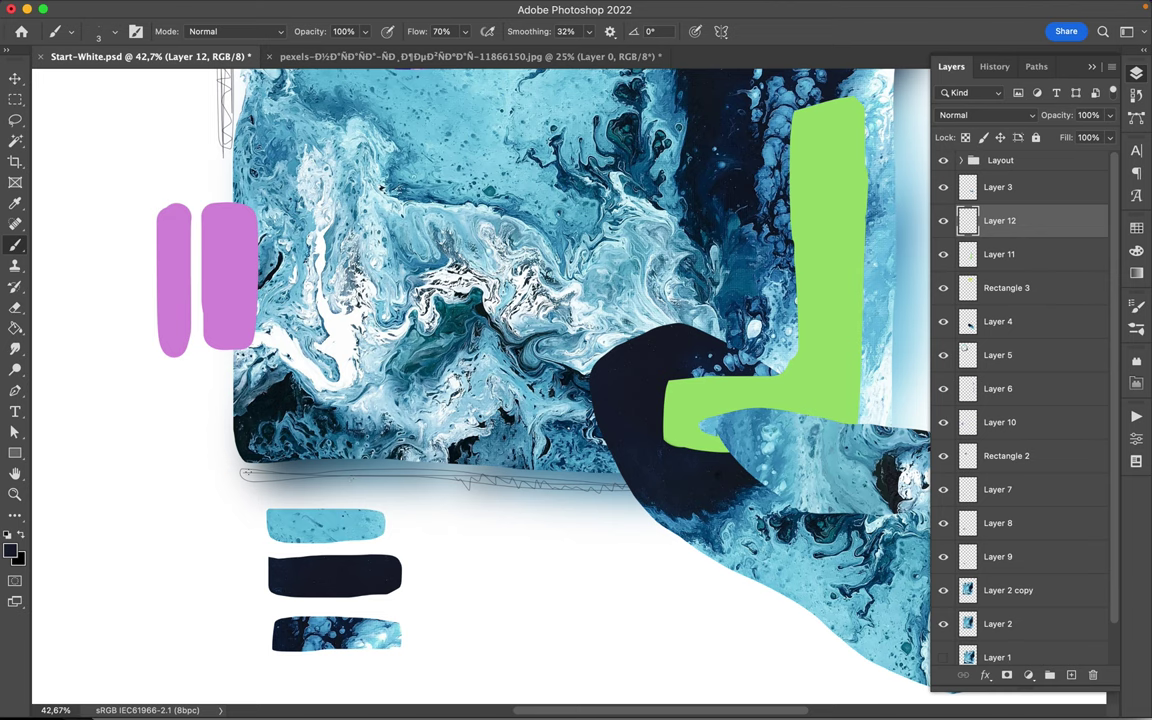
- Select Layer 1 in the Layers panel
scroll(220, 428, "down", 3)
scroll(220, 428, "down", 3)
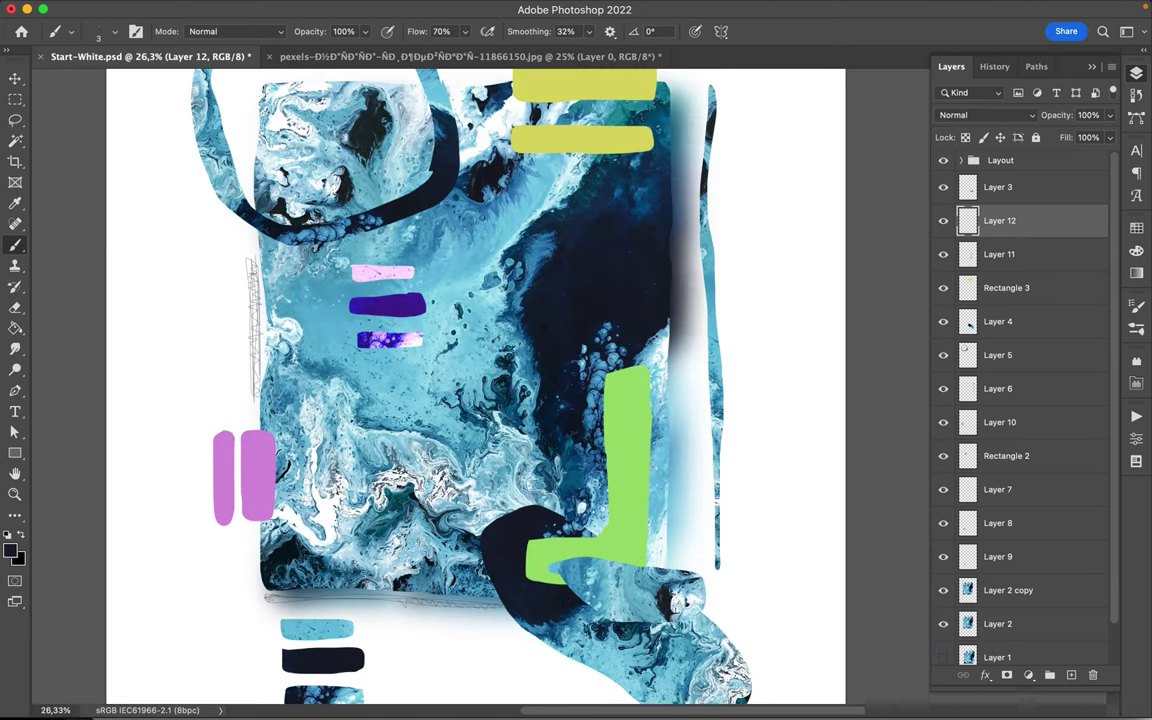
scroll(602, 282, "down", 2)
scroll(1020, 450, "down", 1)
left_click(1010, 614)
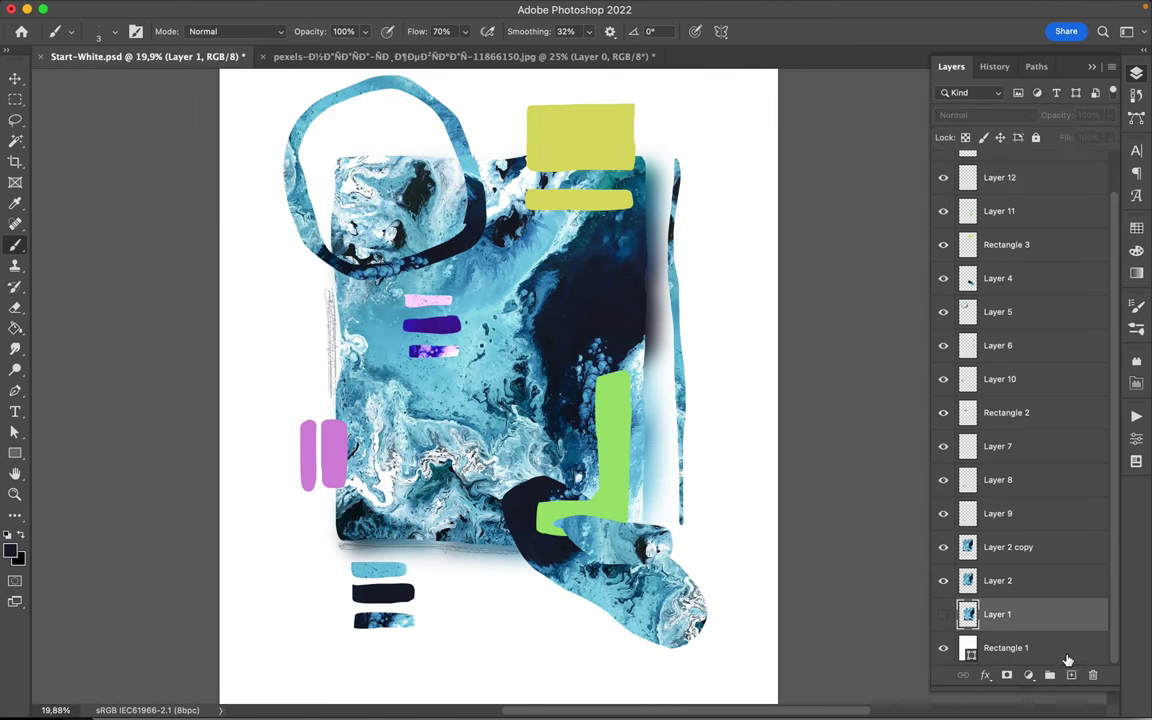
- On a new layer above Layer 1, sketch faint lines along the top, left, right and bottom
left_click(1071, 675)
left_click_drag(252, 366, 490, 604)
left_click_drag(646, 277, 616, 338)
left_click_drag(284, 131, 474, 132)
mouse_move(250, 130)
left_mouse_down()
mouse_move(250, 207)
mouse_move(280, 344)
left_mouse_up()
left_click_drag(418, 128, 482, 114)
left_click_drag(635, 128, 703, 113)
left_click_drag(700, 116, 679, 308)
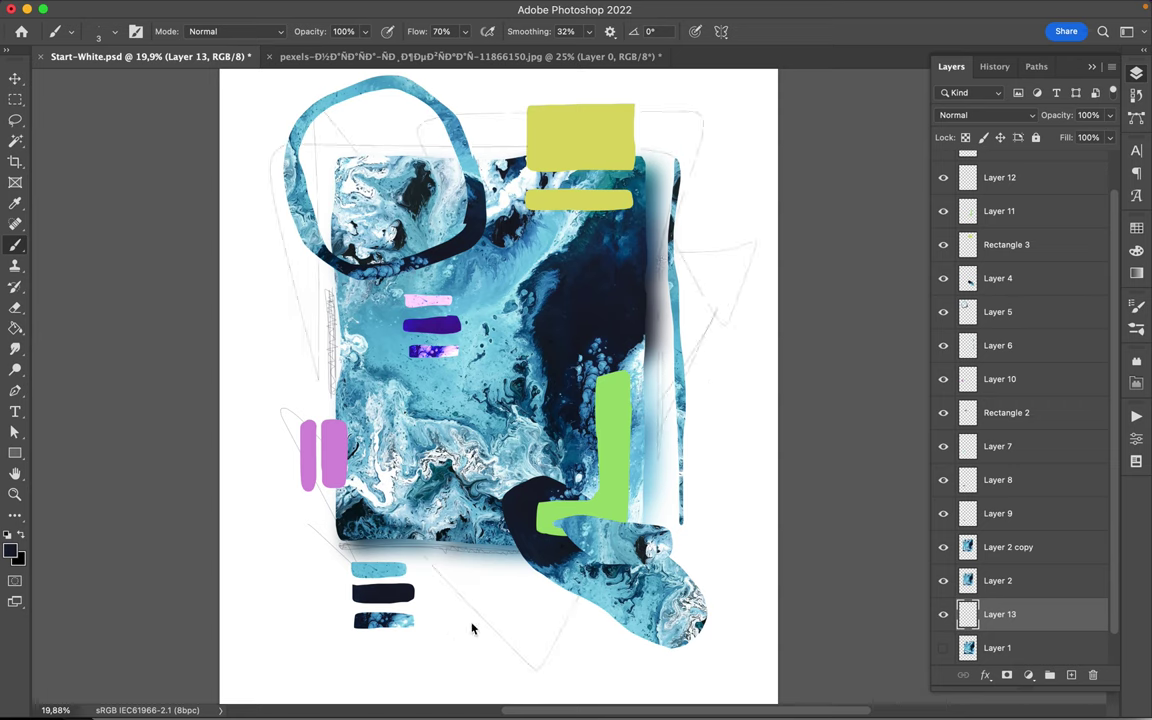
left_click_drag(471, 625, 519, 578)
- Reduce the brush size to 1 px and select Layer 3
left_click(105, 31)
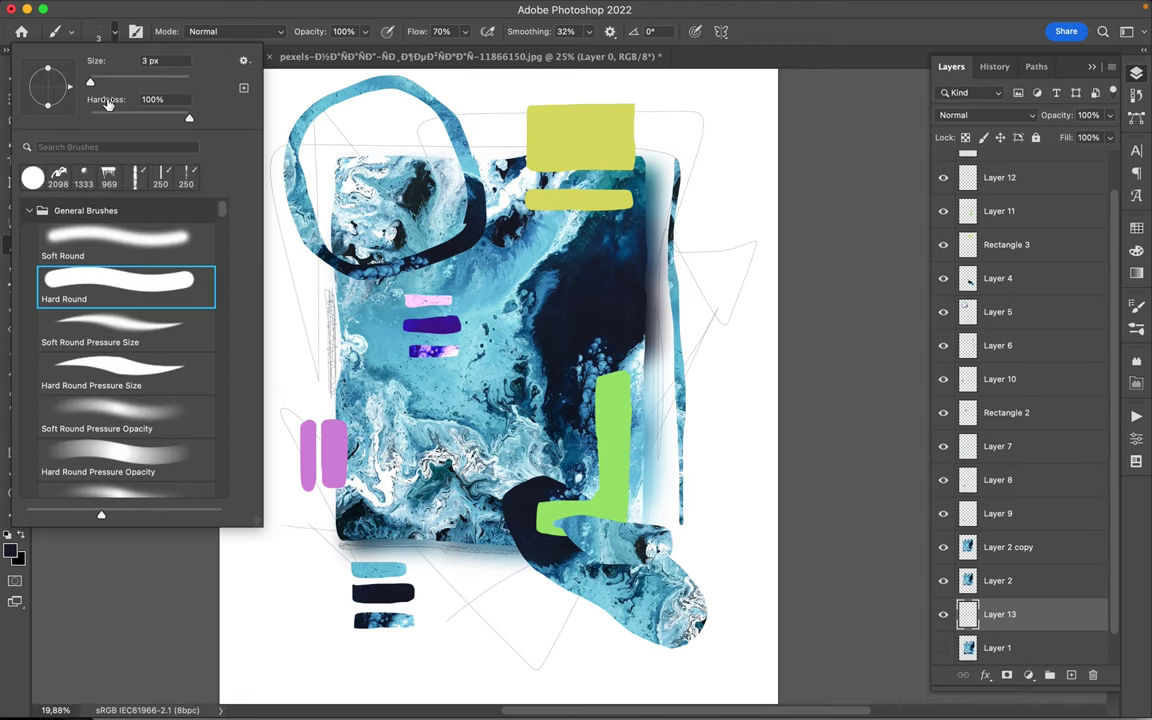
left_click_drag(92, 84, 88, 86)
key("Return")
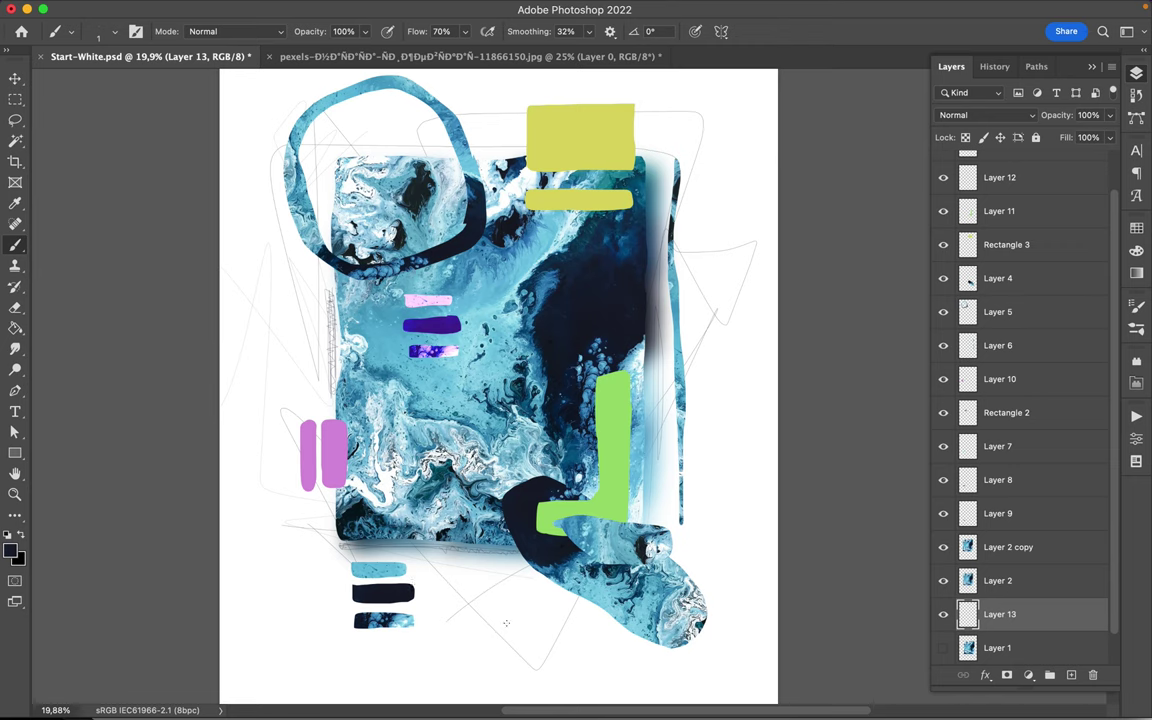
scroll(515, 128, "down", 3)
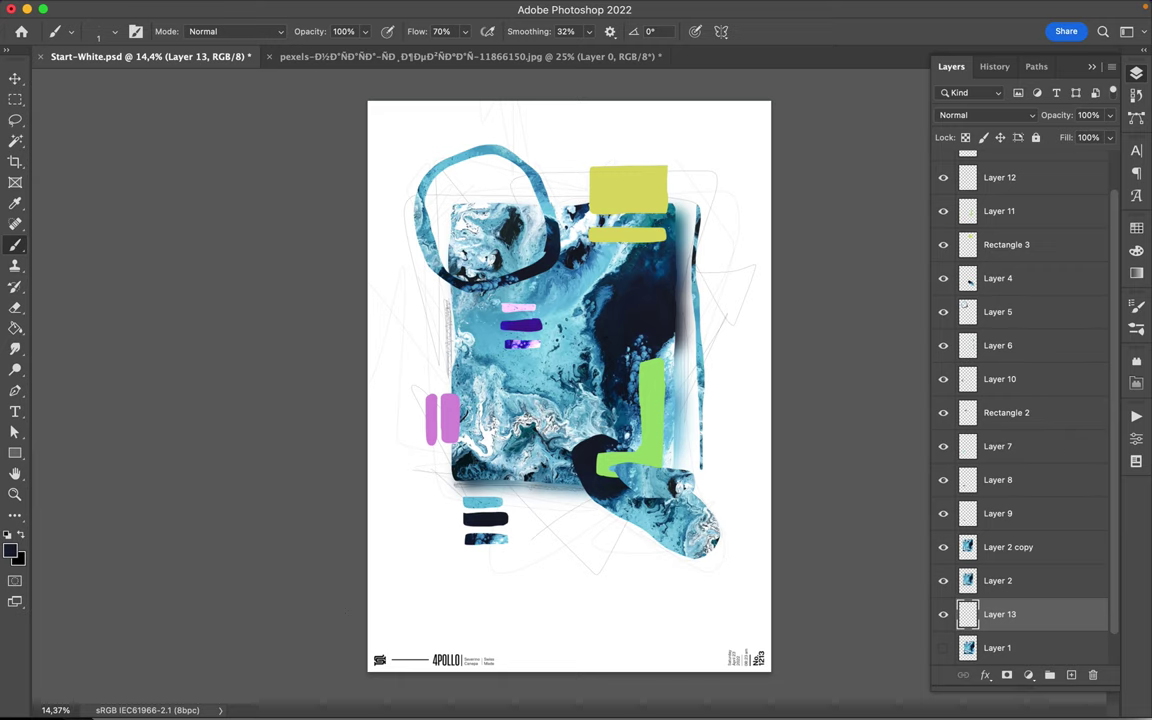
scroll(333, 284, "up", 2)
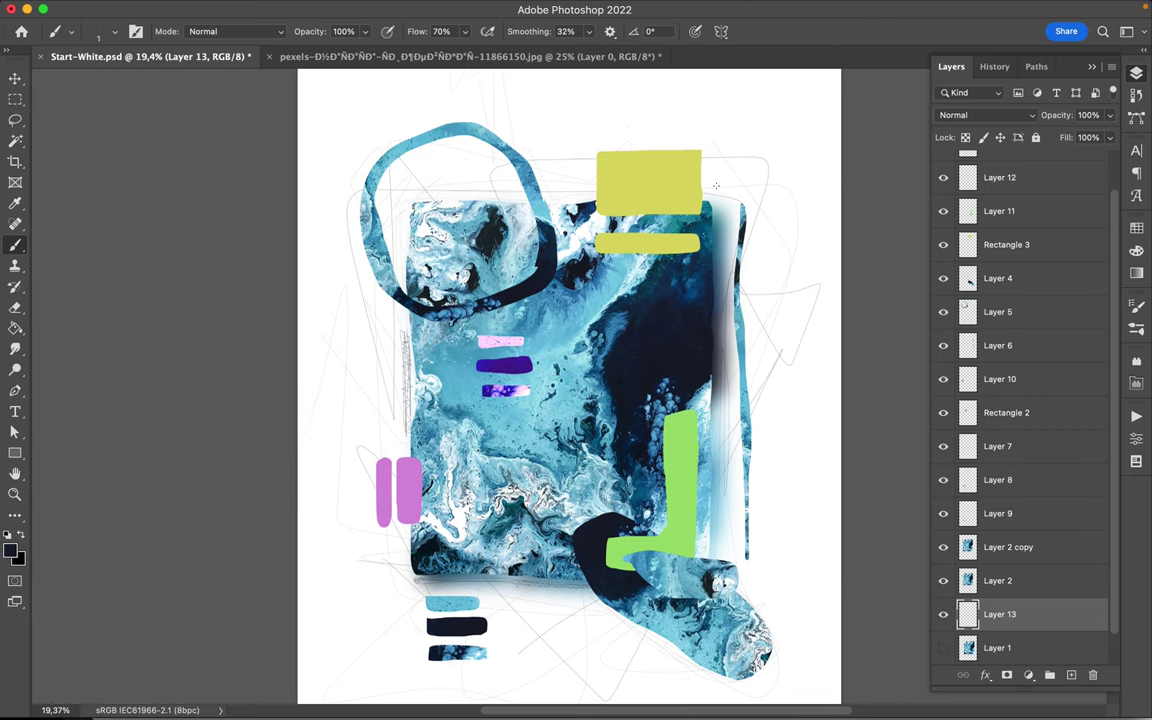
scroll(980, 411, "up", 2)
left_click(1000, 187)
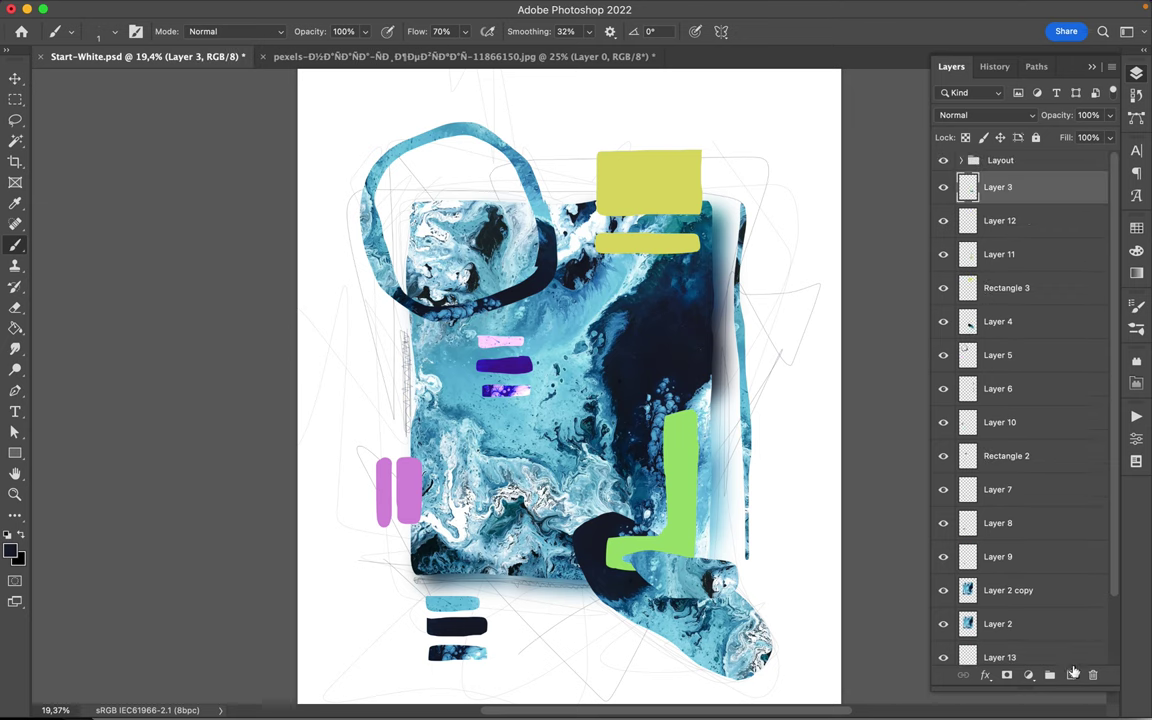
- Add a new layer above Layer 3 and set the brush size to 9 px
left_click(1071, 675)
left_click(1136, 228)
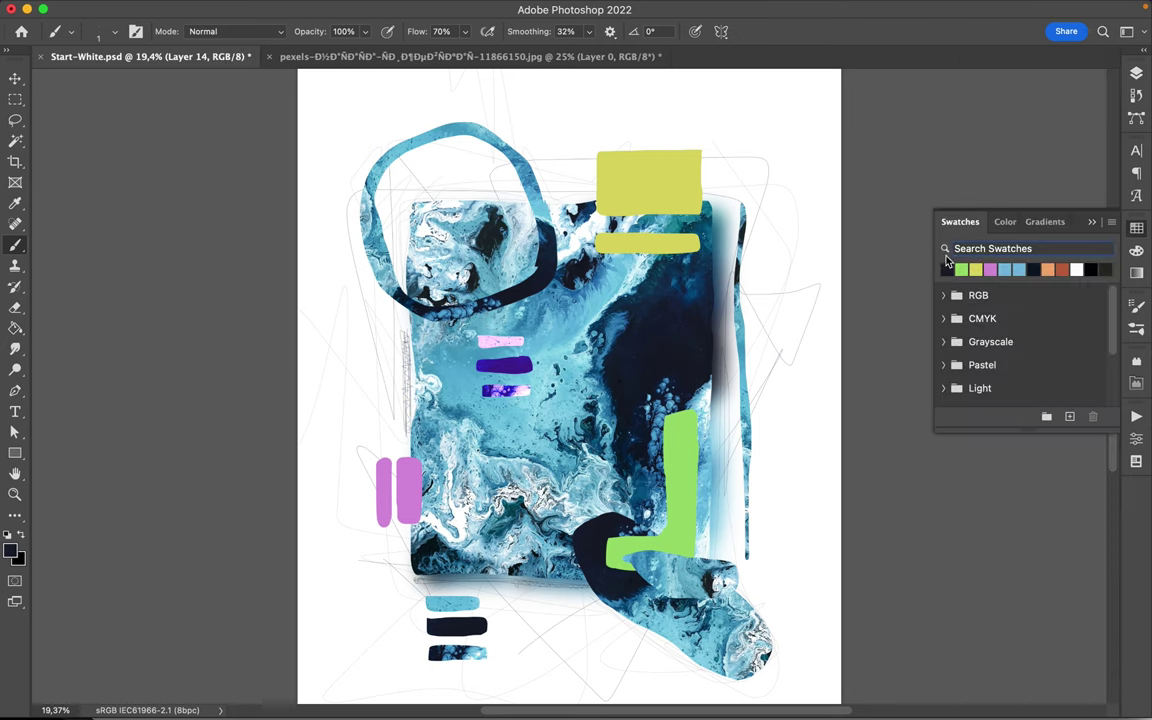
right_click(574, 276)
left_click_drag(574, 276, 569, 276)
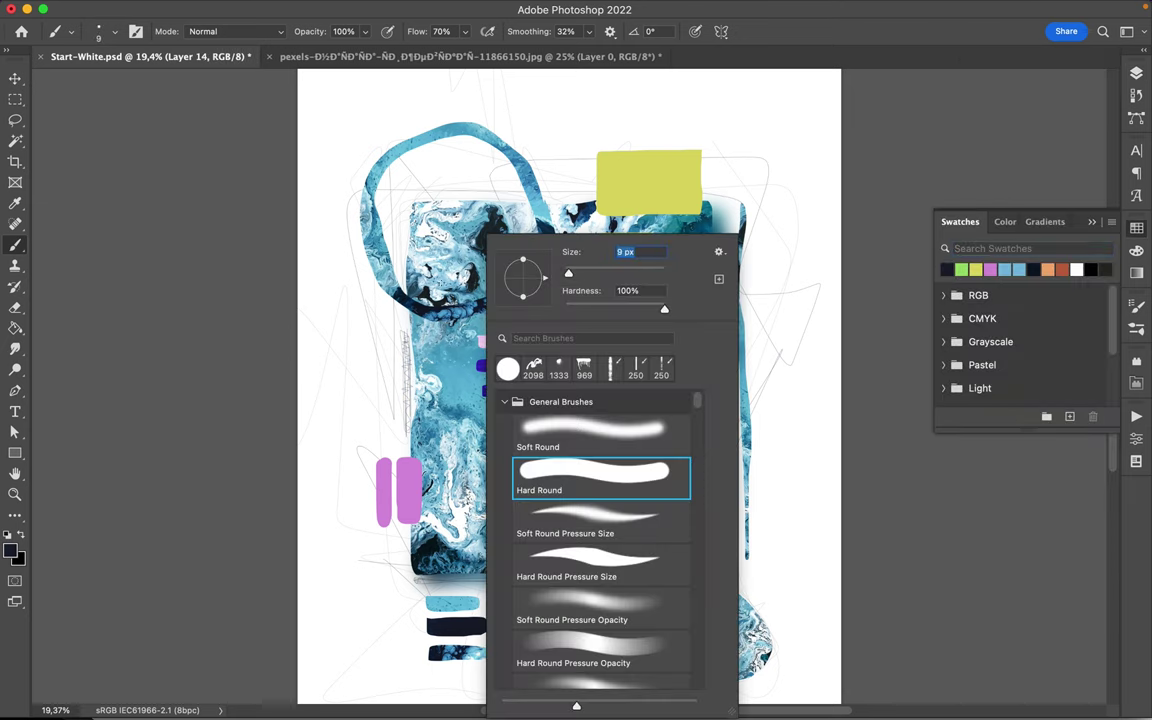
key("Return")
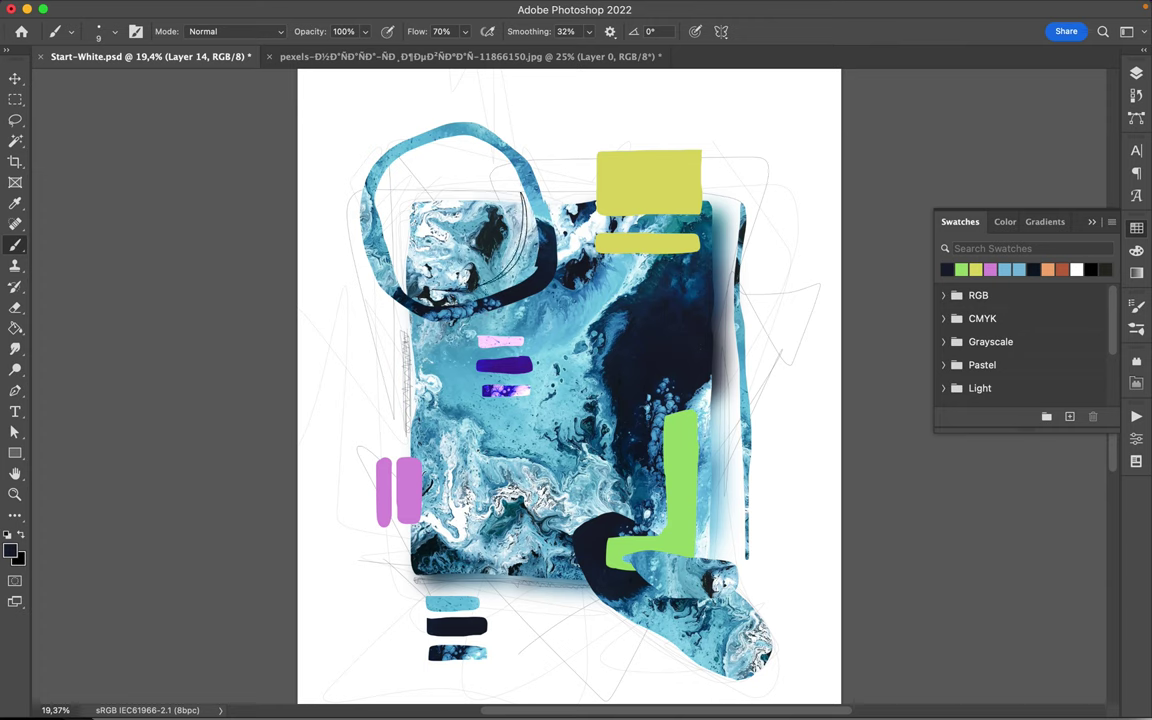
- Scribble thin black lines inside the blue ring and diagonal hatches over the lower-right shape
mouse_move(522, 205)
left_mouse_down()
mouse_move(519, 193)
mouse_move(412, 266)
left_mouse_up()
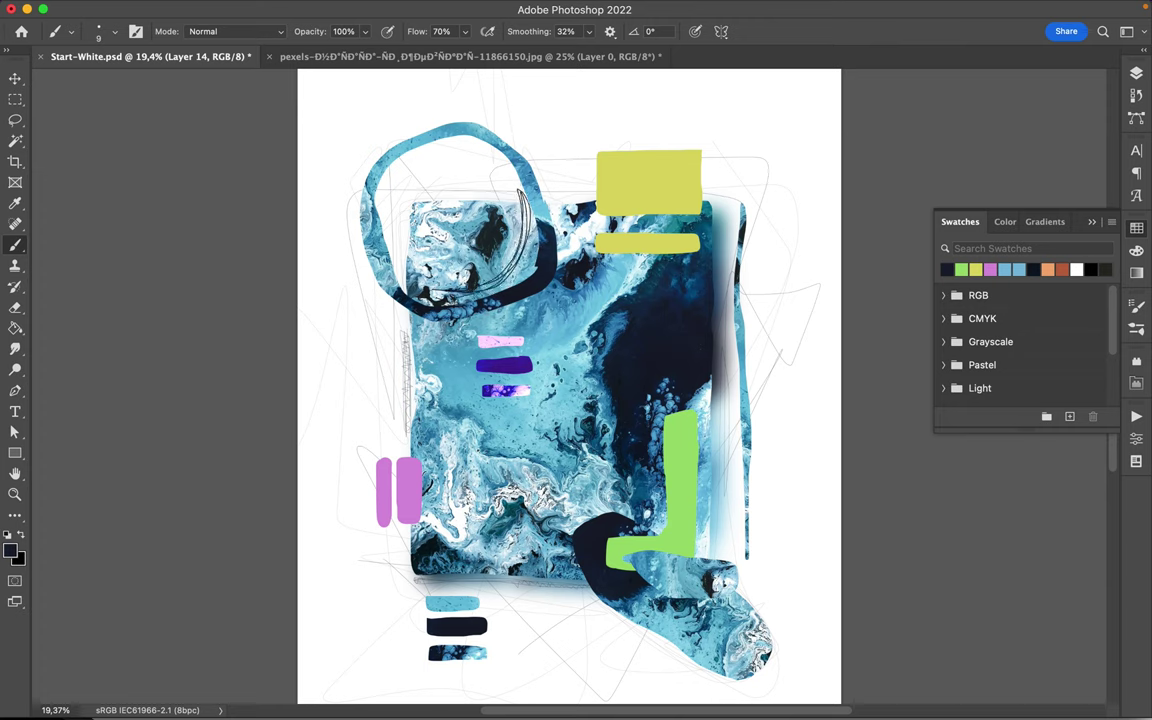
left_click_drag(766, 600, 673, 680)
left_click(1136, 76)
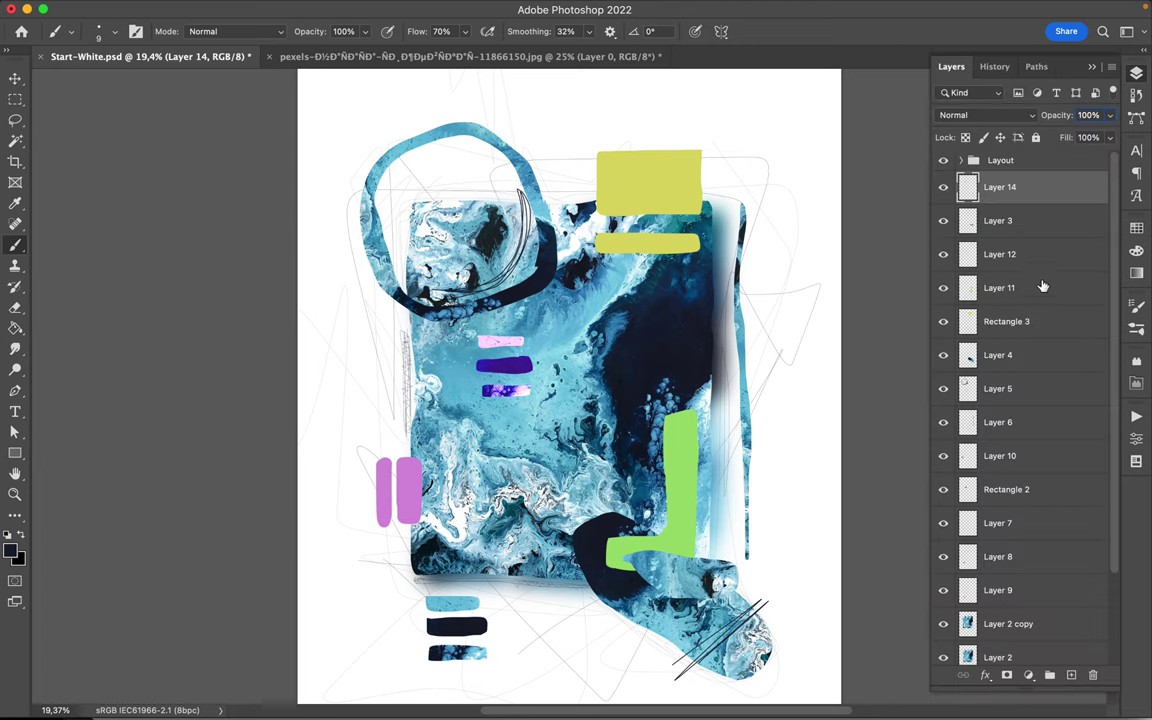
scroll(996, 614, "down", 3)
left_click(1010, 588)
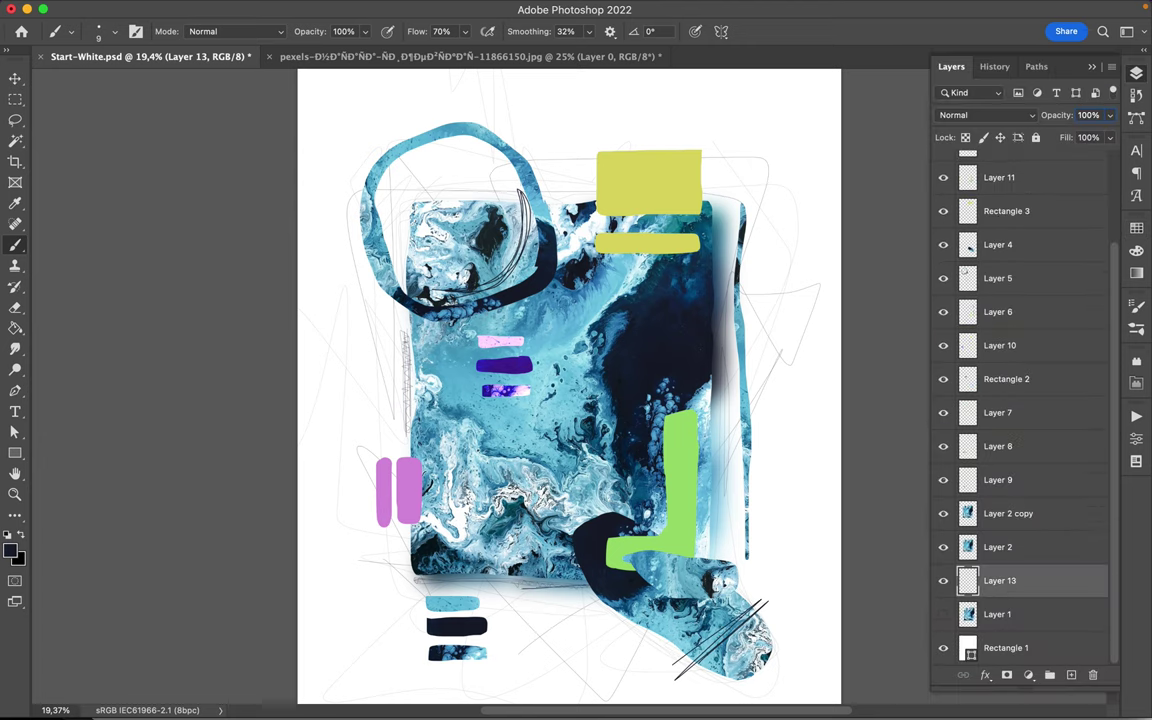
- Draw black zigzags by the pink bars and yellow block, plus a thin sketched rectangle, on new Layer 15
left_click_drag(322, 523, 410, 587)
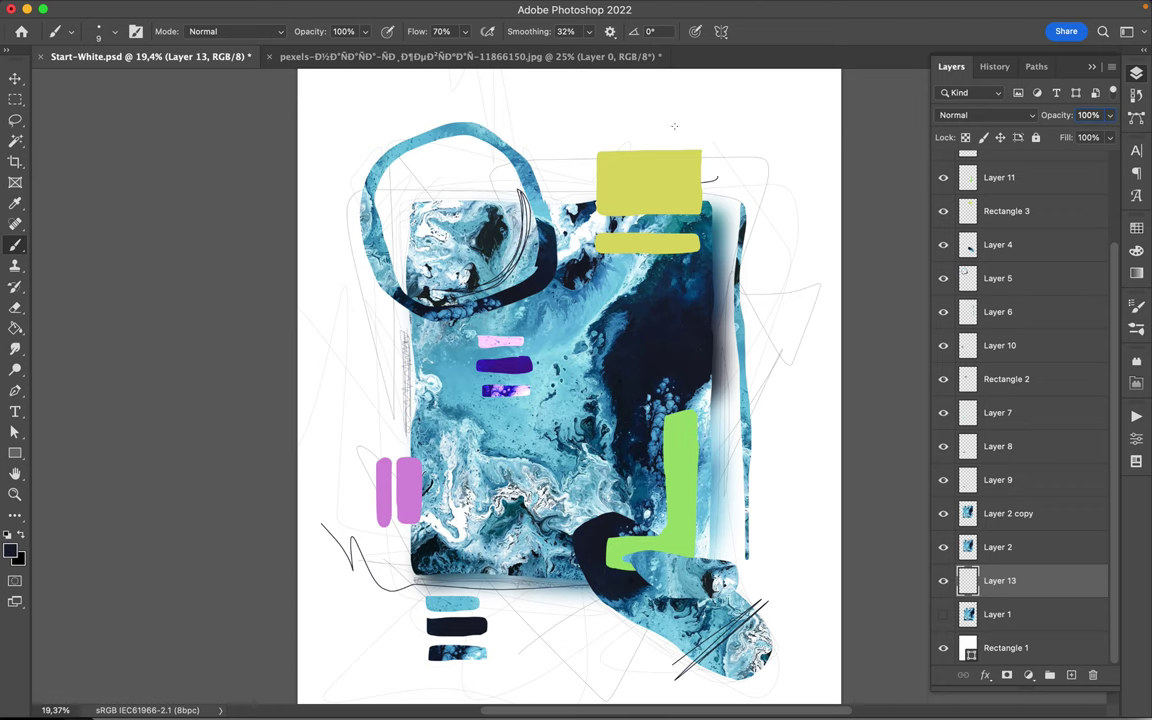
scroll(1029, 185, "up", 5)
left_click(1031, 213)
key("ctrl+shift+alt+n")
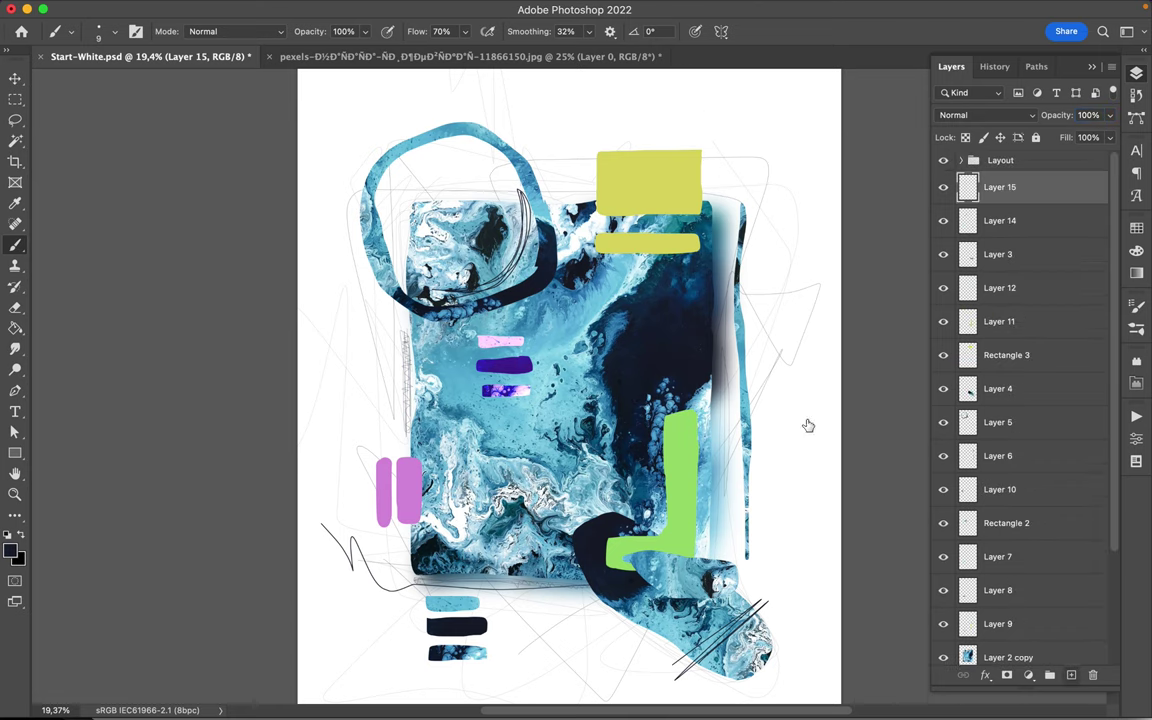
left_click_drag(565, 198, 710, 126)
scroll(569, 390, "down", 2)
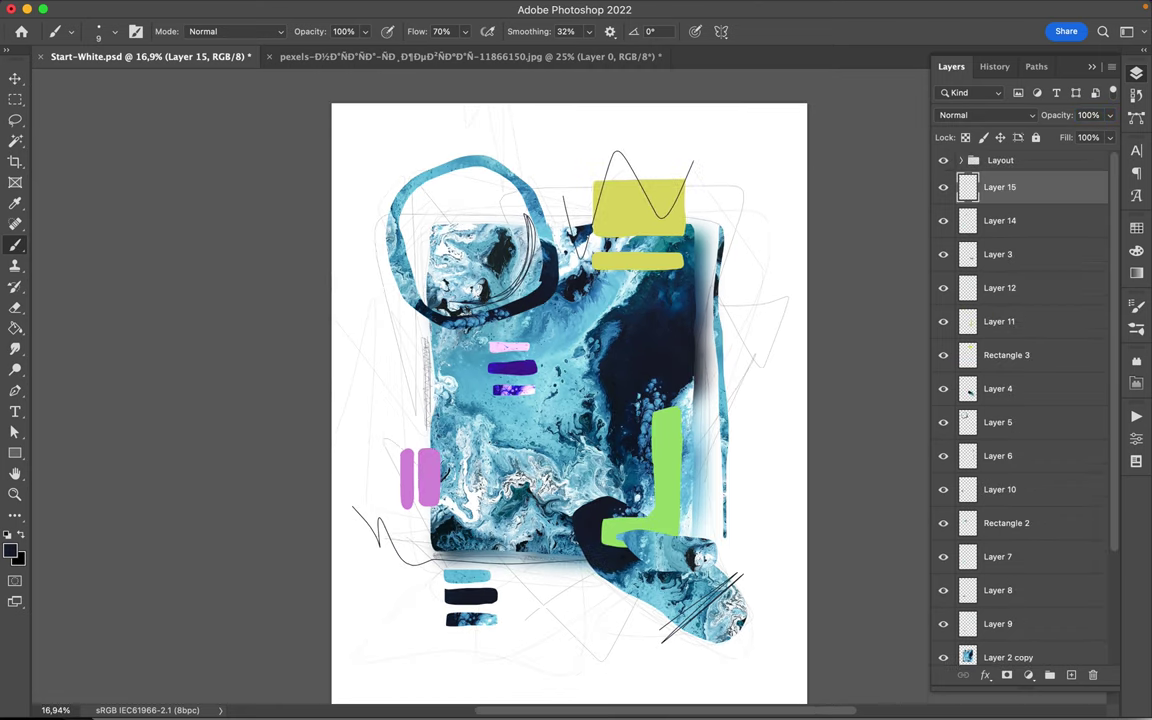
mouse_move(430, 340)
left_mouse_down()
mouse_move(415, 425)
mouse_move(418, 345)
mouse_move(445, 355)
mouse_move(440, 415)
left_mouse_up()
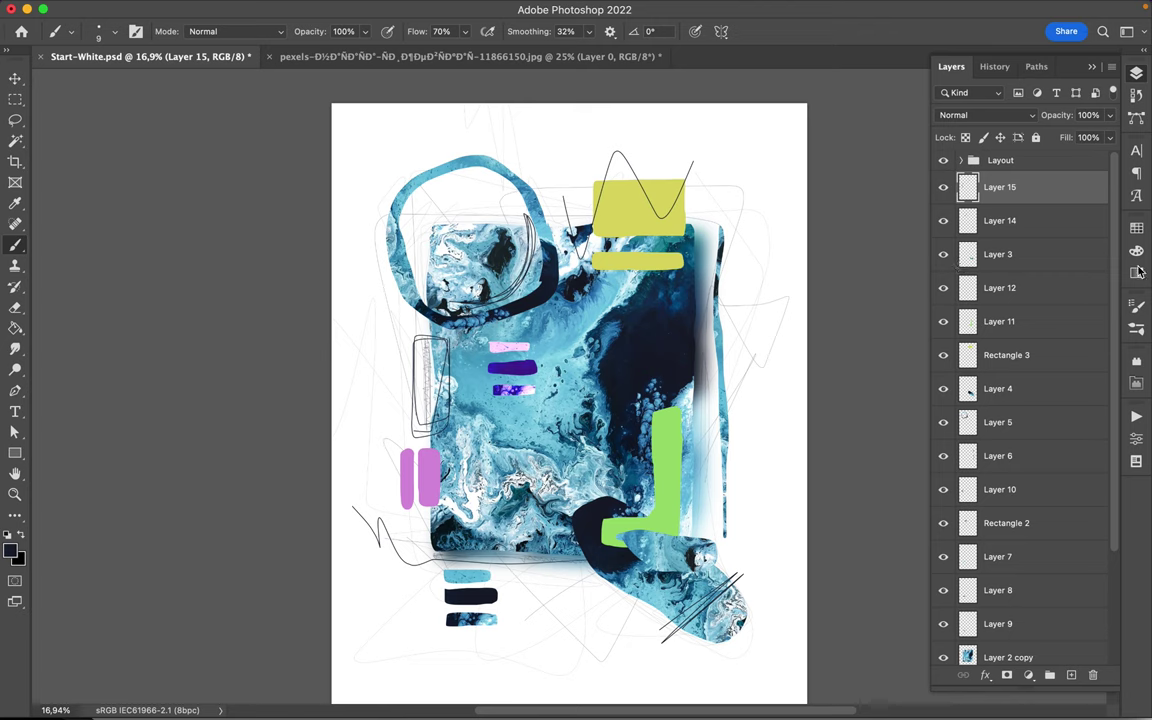
- Set the brush size to 54 px
left_click(1136, 228)
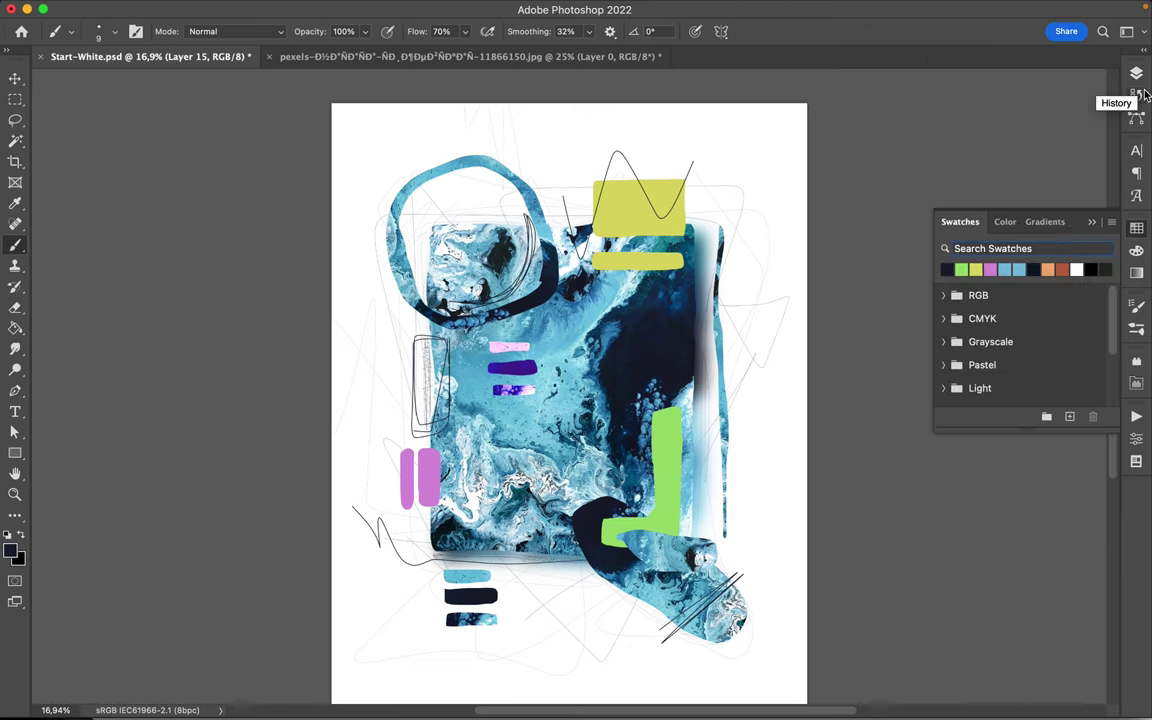
left_click(112, 32)
type("54")
key("Return")
- Paint thick dark strokes by the ring, green L, pink bar and blue area, then save the poster
left_click_drag(385, 205, 437, 161)
left_click_drag(679, 523, 672, 405)
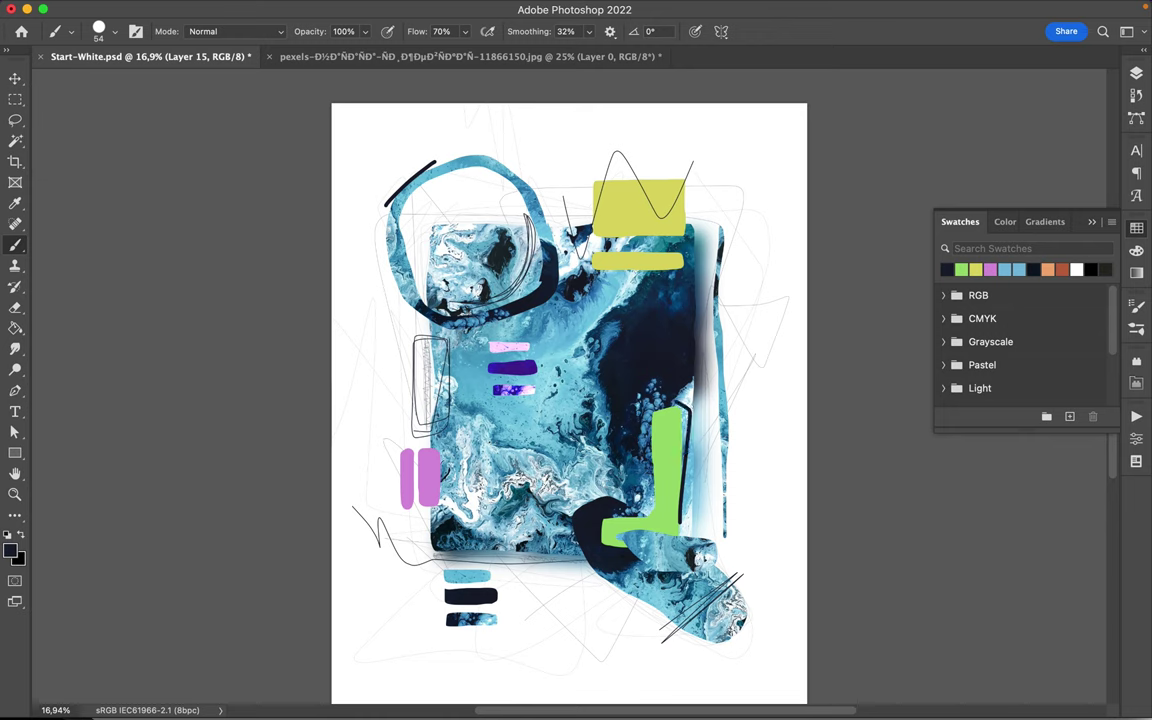
left_click_drag(421, 451, 438, 477)
left_click_drag(572, 500, 520, 430)
scroll(770, 295, "down", 2)
key("ctrl+s")
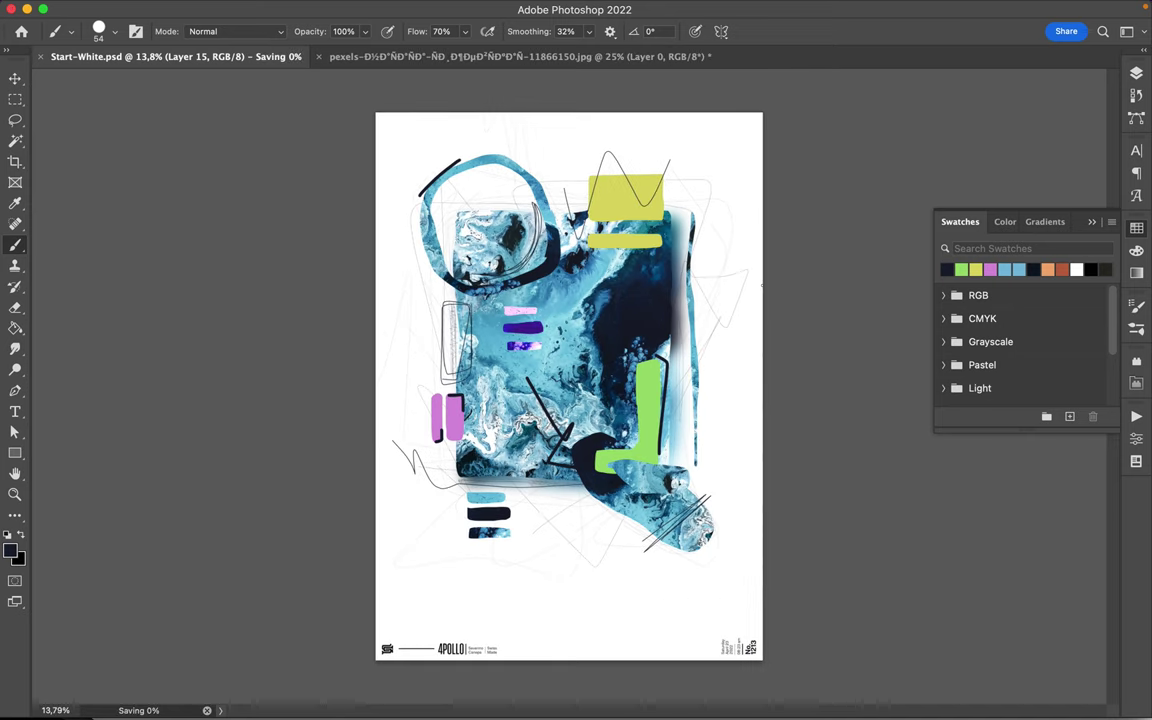
left_click(746, 10)
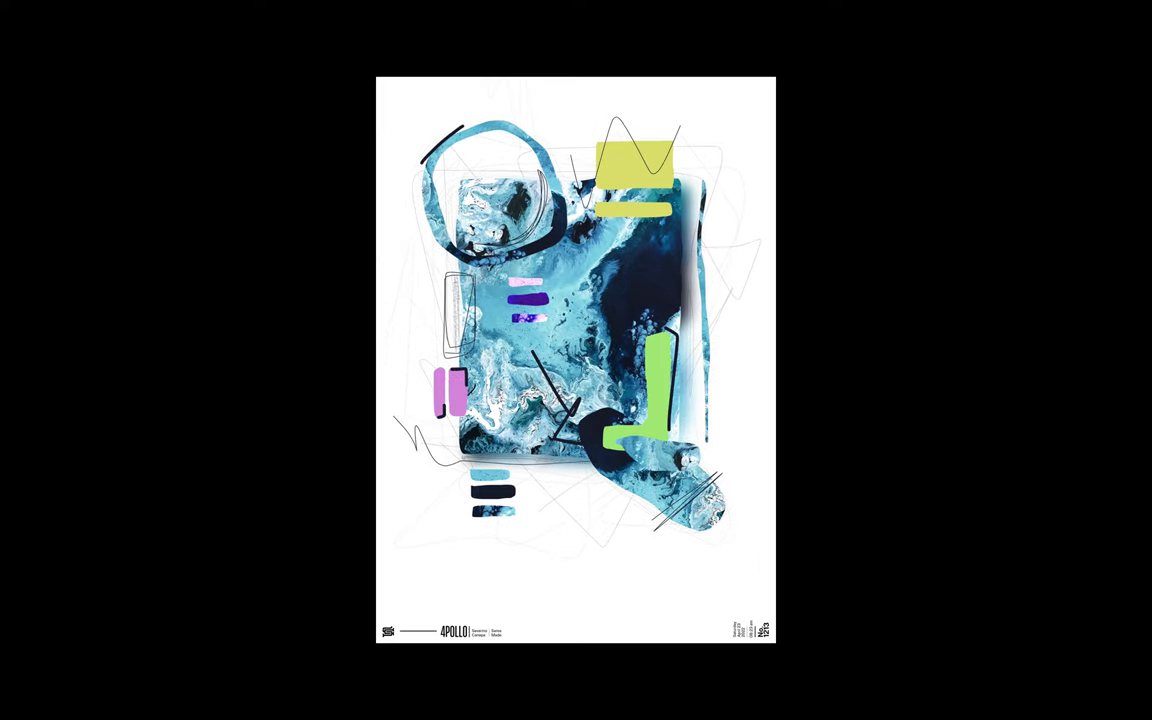